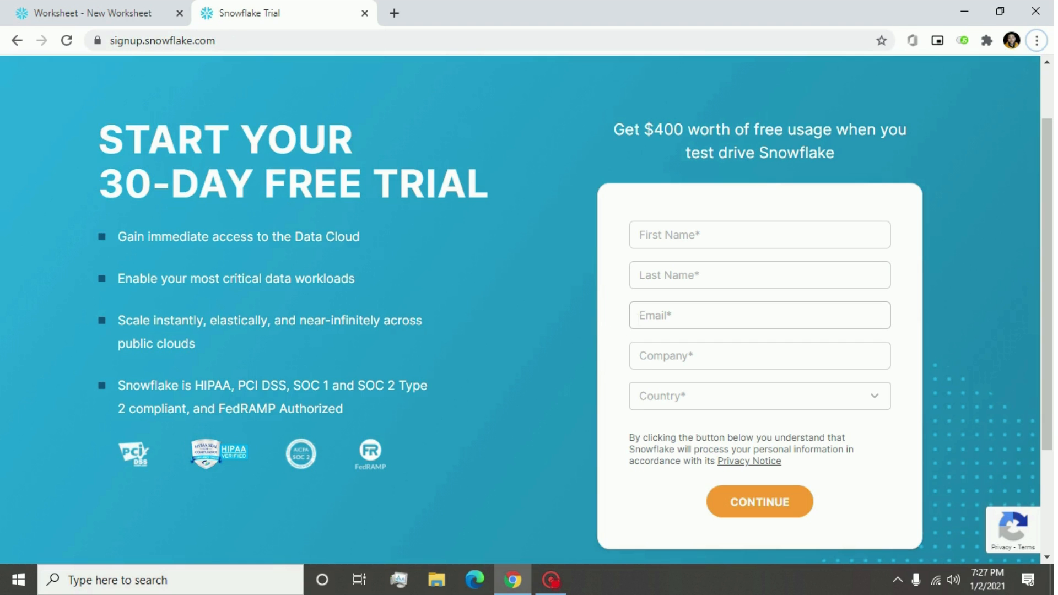
click(633, 315)
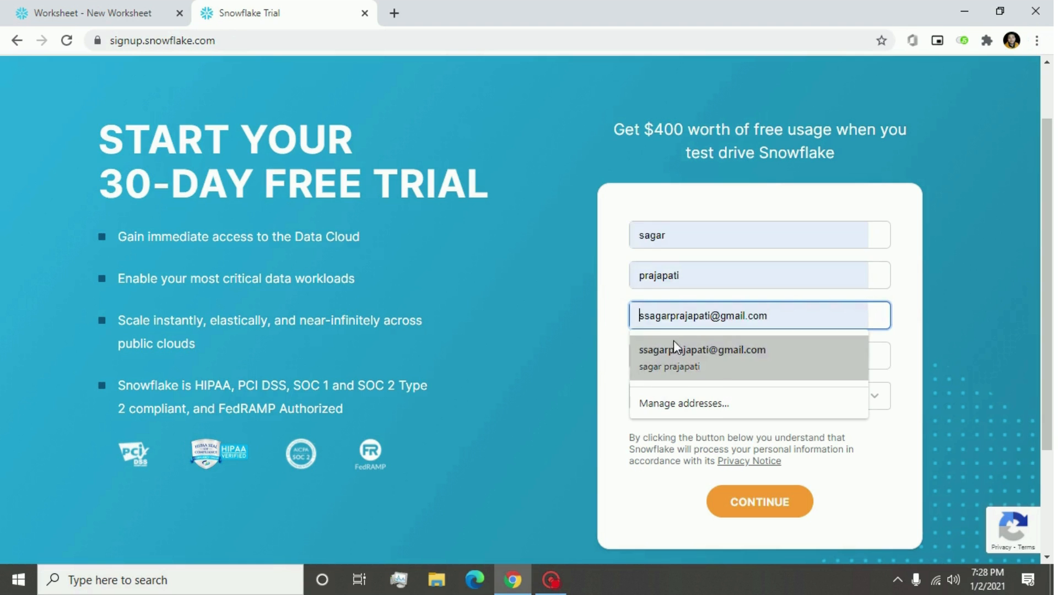
click(610, 294)
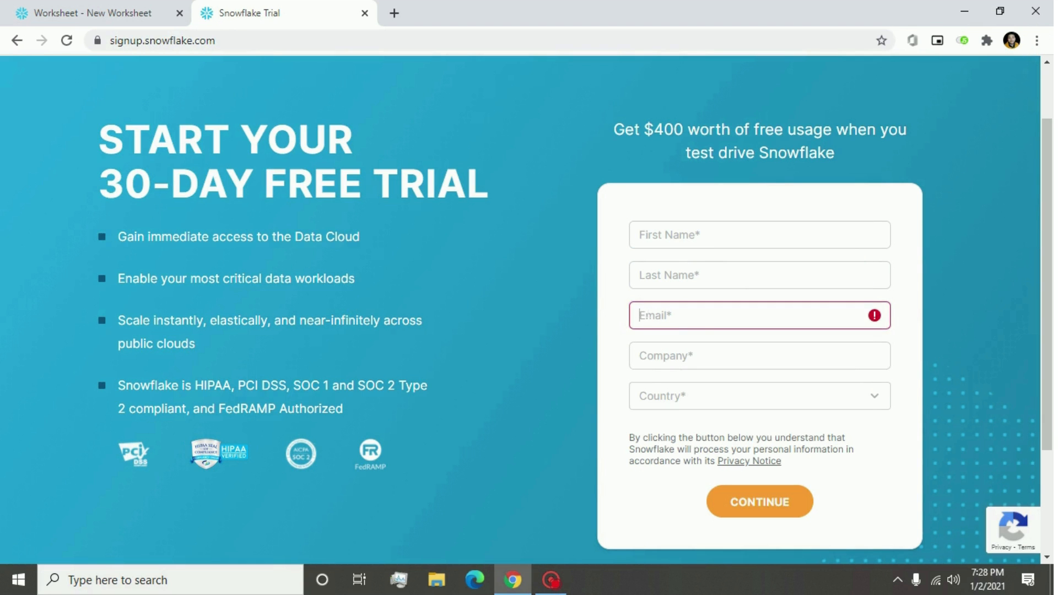
click(639, 315)
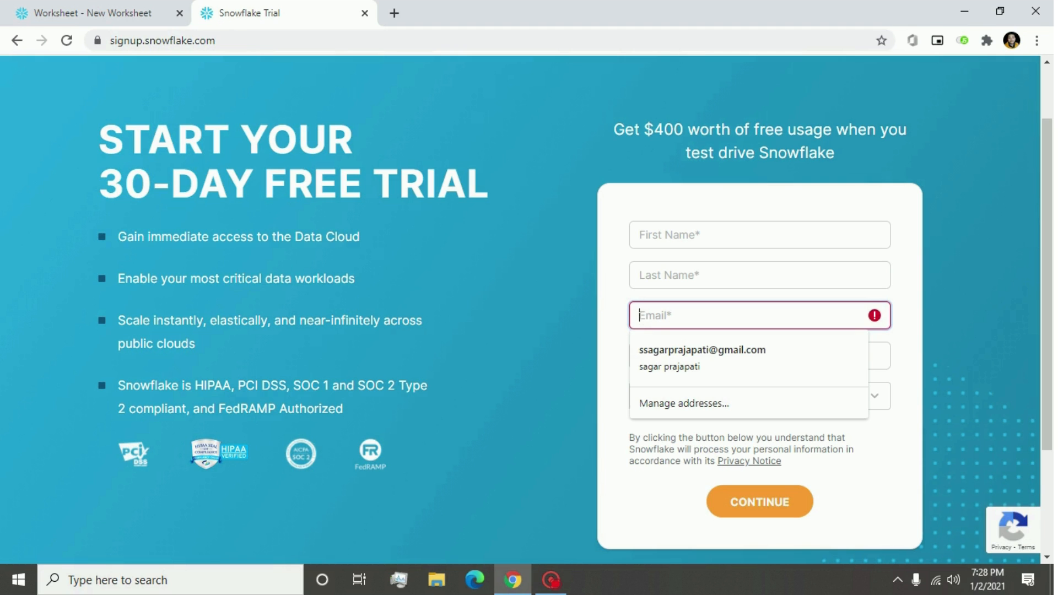
click(621, 300)
Step: Fill in the trial form with the saved name, e-mail, company and country India, opt out of marketing e-mails, and continue
click(700, 235)
click(699, 263)
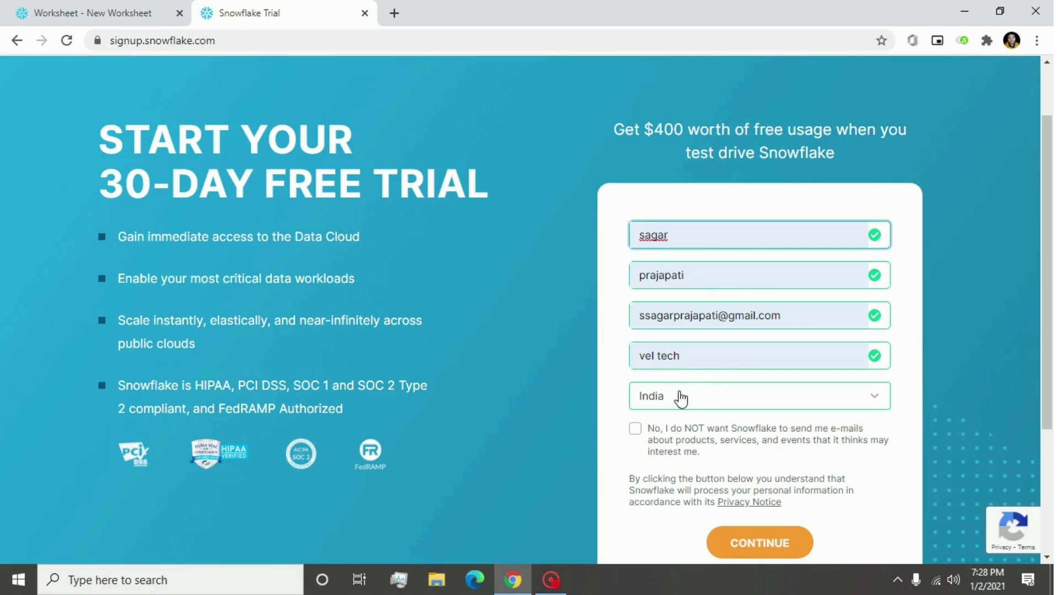
click(636, 431)
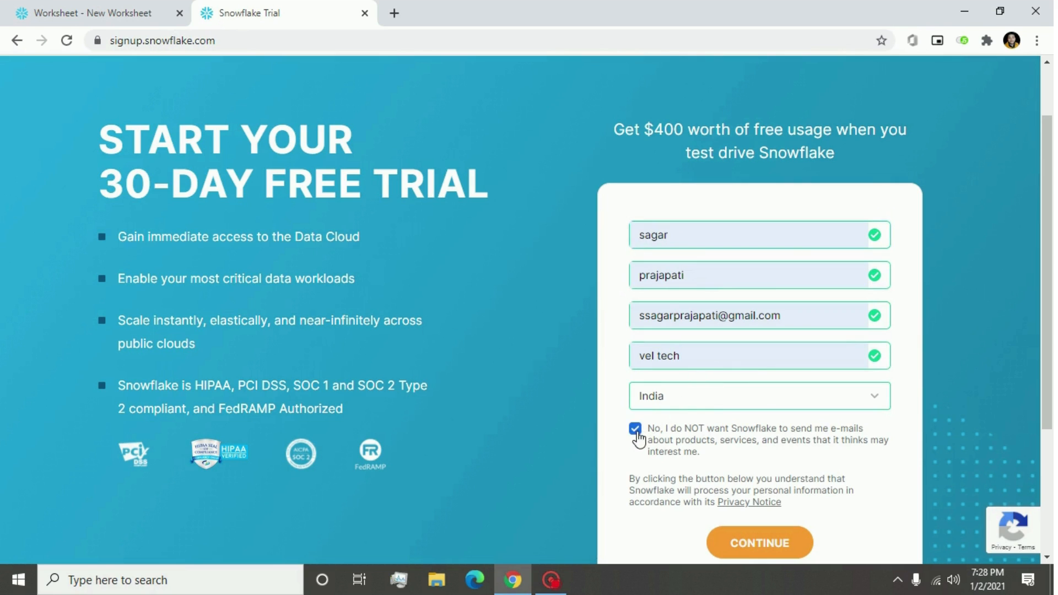
click(747, 530)
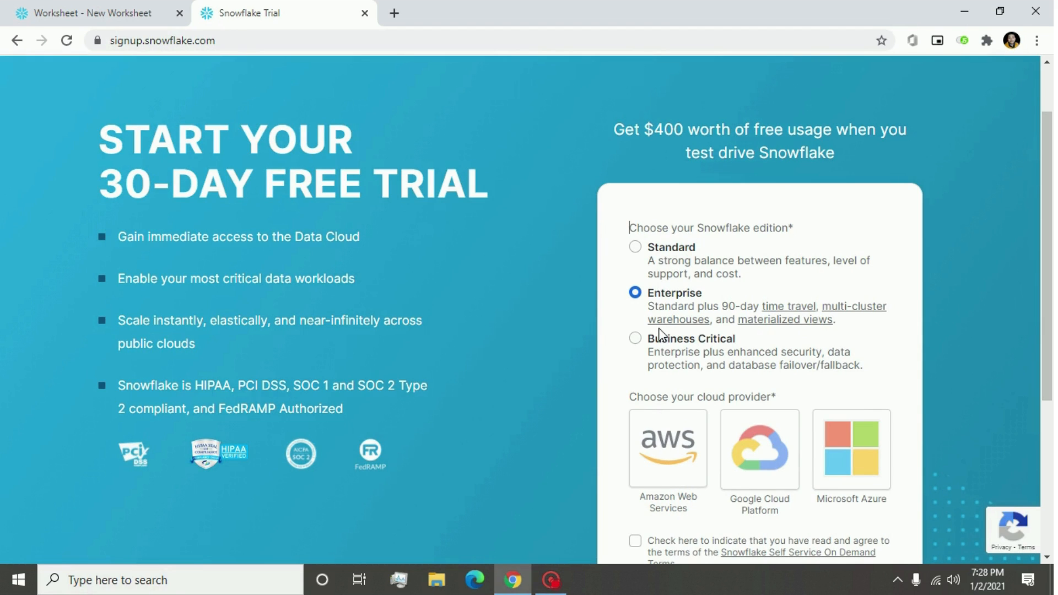
Step: Choose the Standard edition on Microsoft Azure in the West US 2 (Washington) region
click(636, 248)
scroll(622, 295, down, 2)
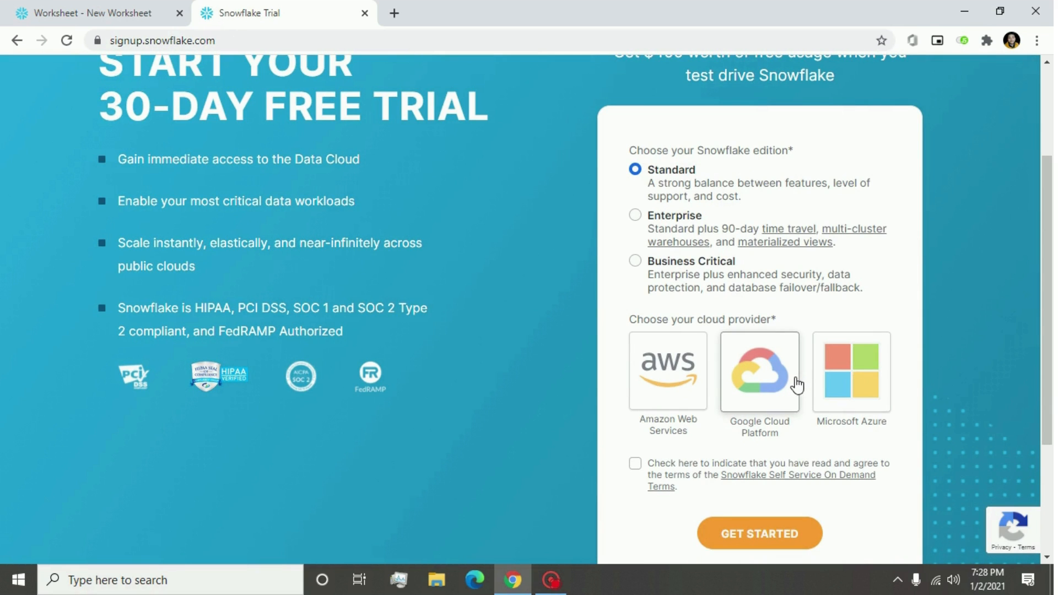
click(846, 381)
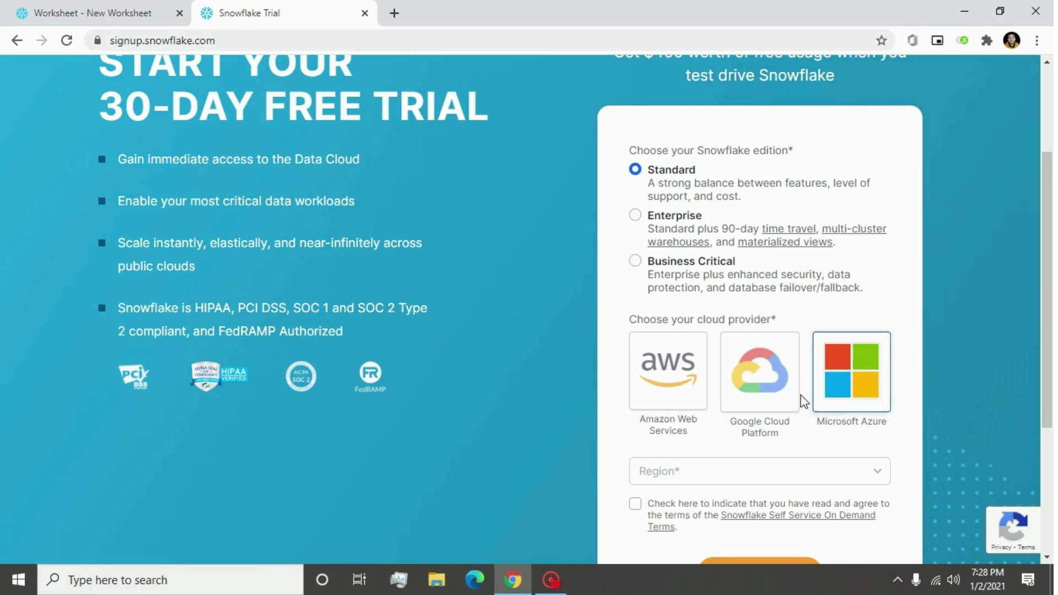
click(763, 477)
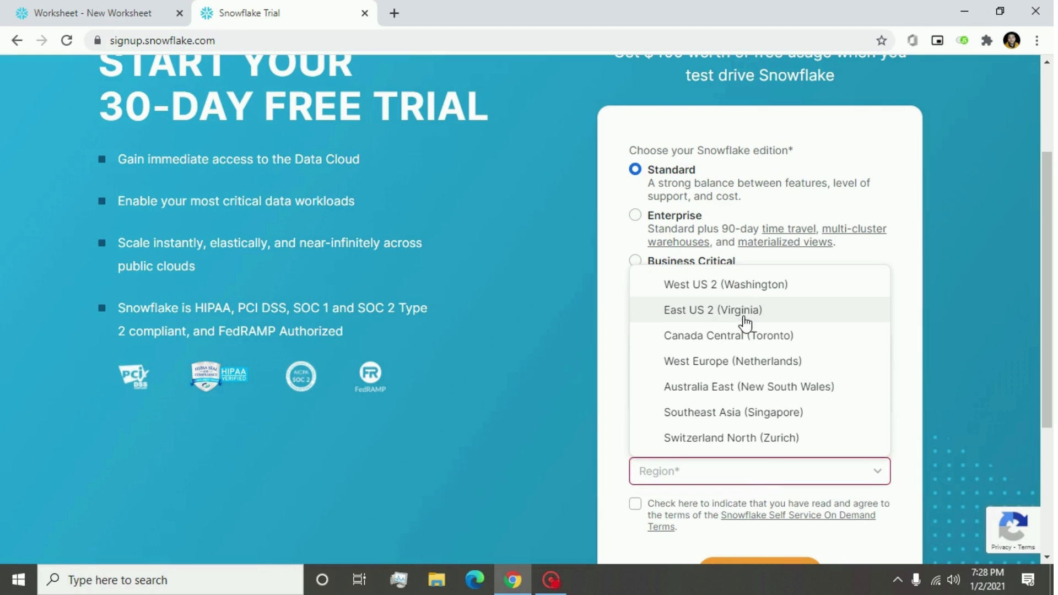
click(727, 291)
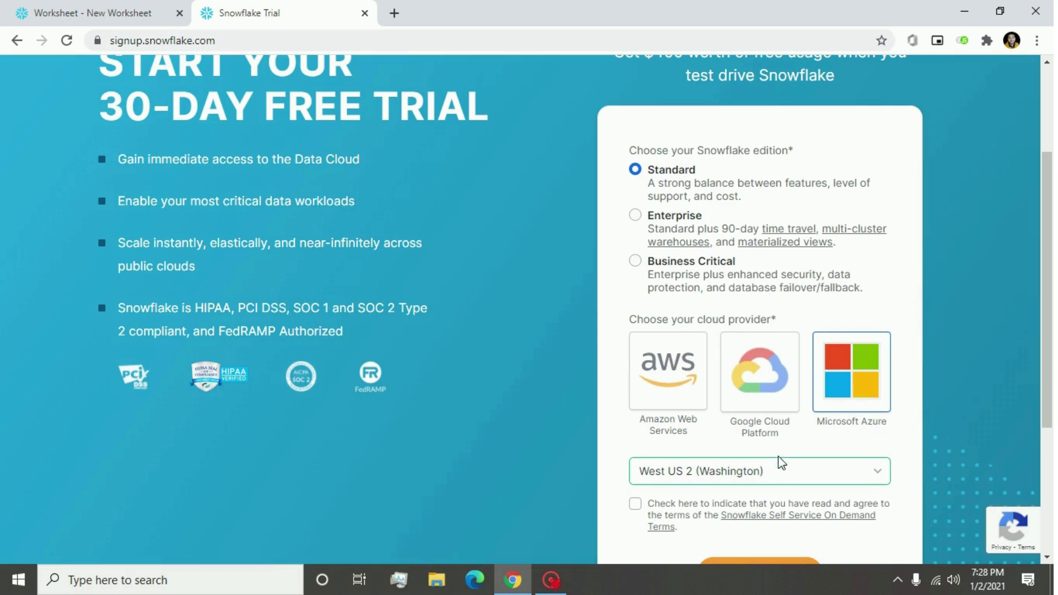
Step: Agree to the Snowflake Self Service On Demand Terms and submit the trial sign-up
scroll(780, 470, down, 4)
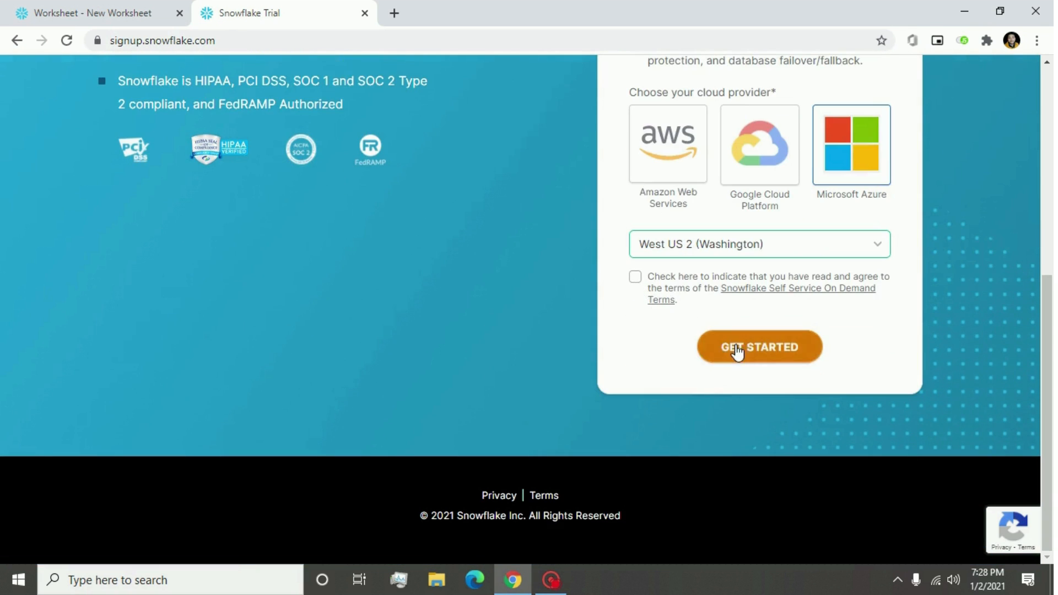
click(737, 350)
click(634, 276)
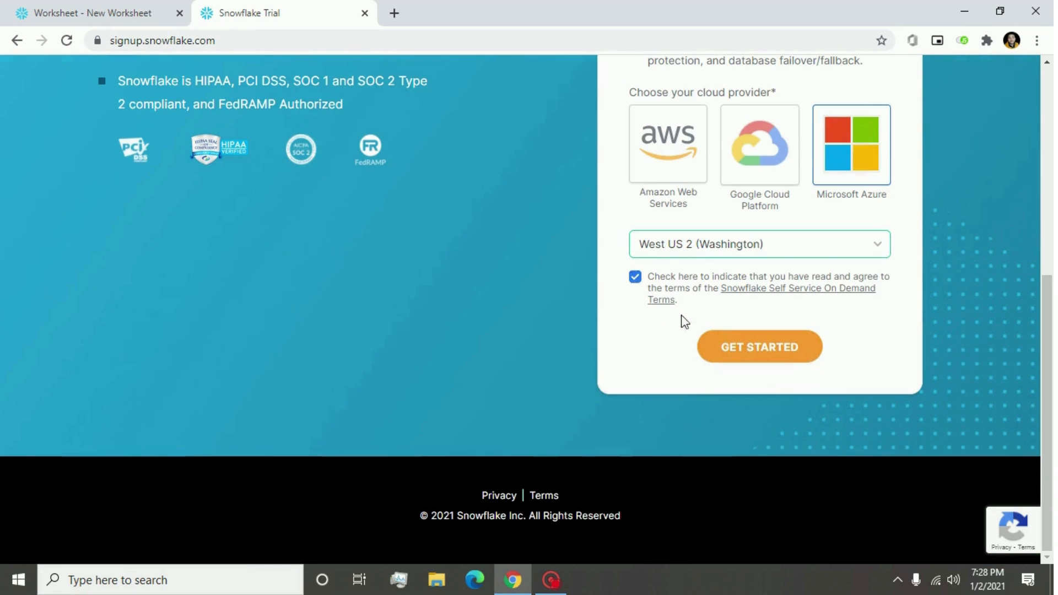
click(718, 345)
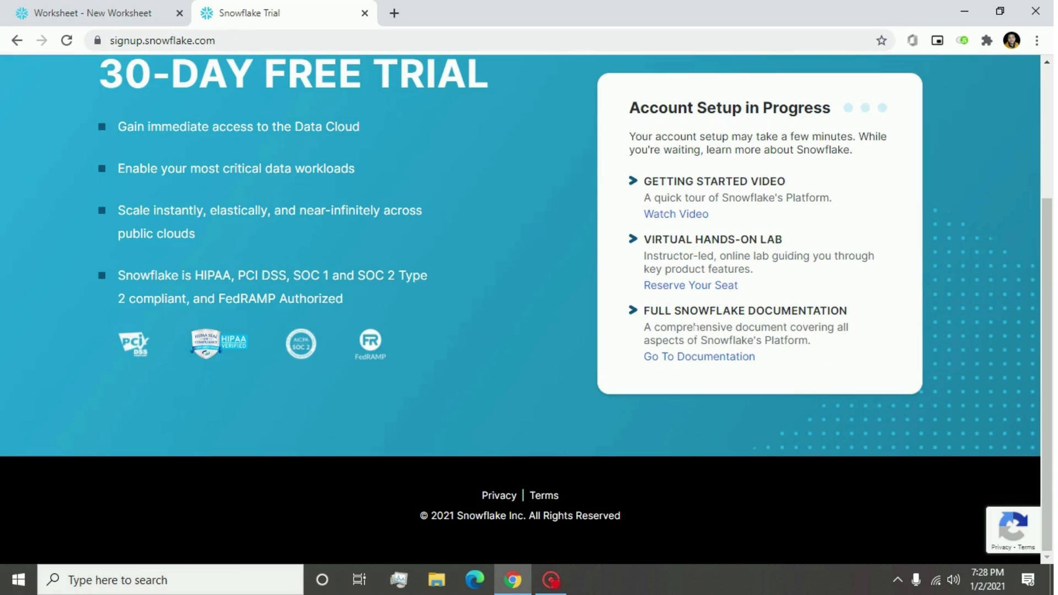
scroll(696, 327, up, 1)
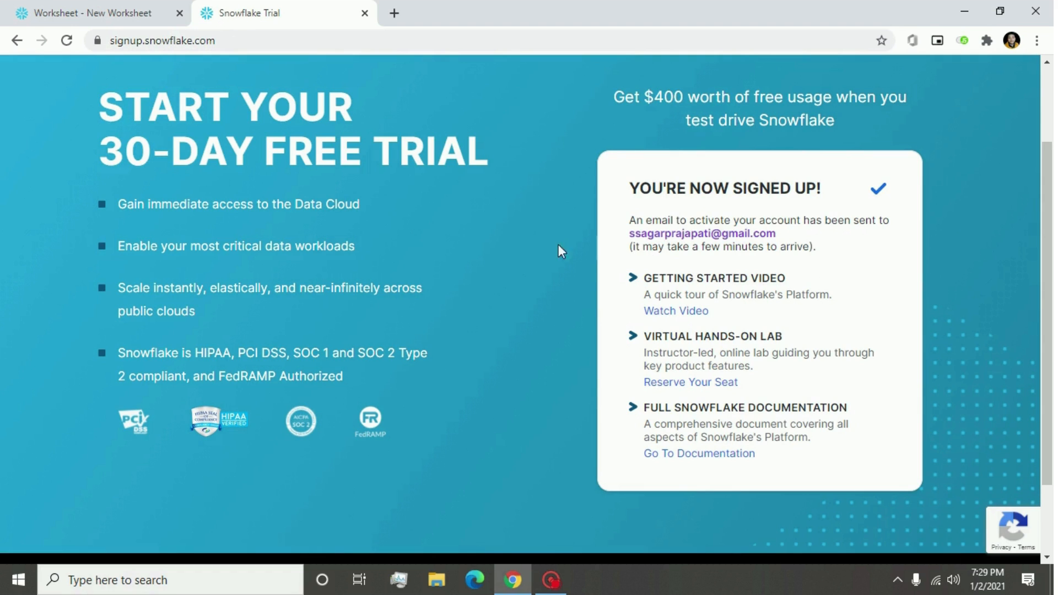
Step: Switch to the Snowflake console and create a database named SAMPLE_NEW without a comment
click(96, 20)
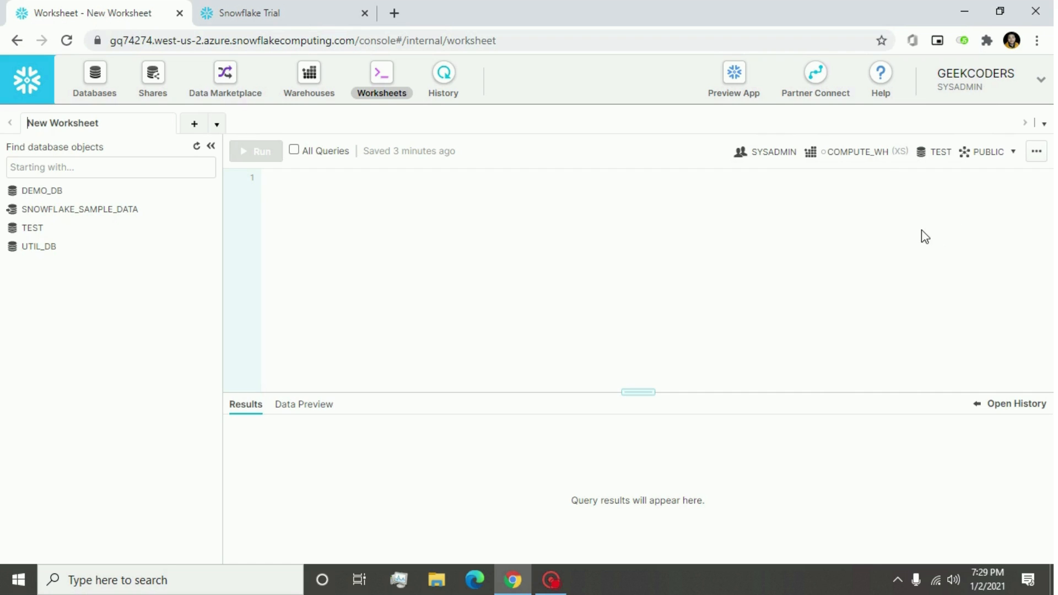
mouse_move(192, 204)
click(93, 80)
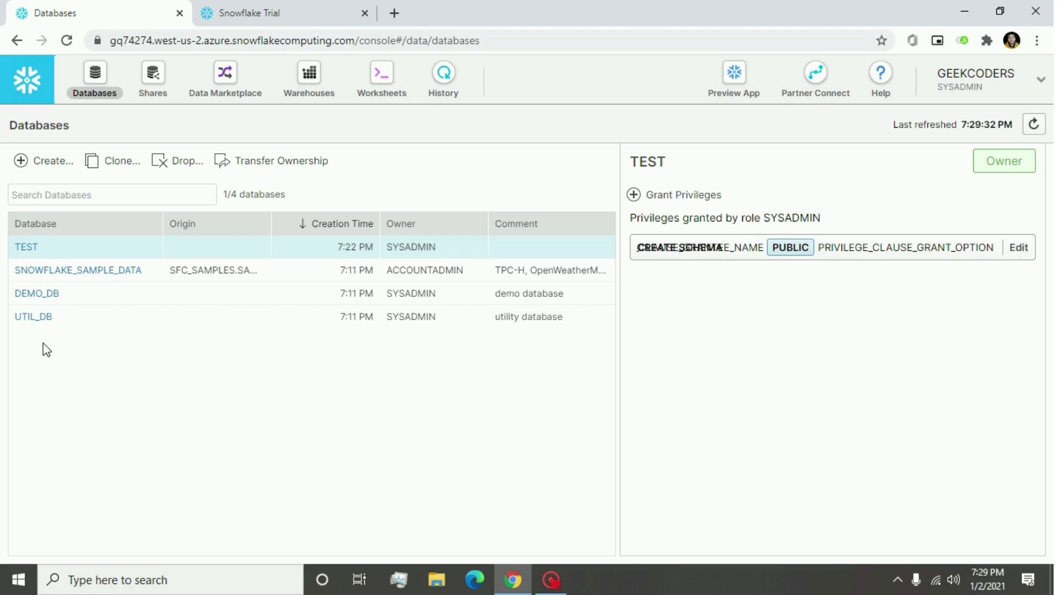
click(30, 167)
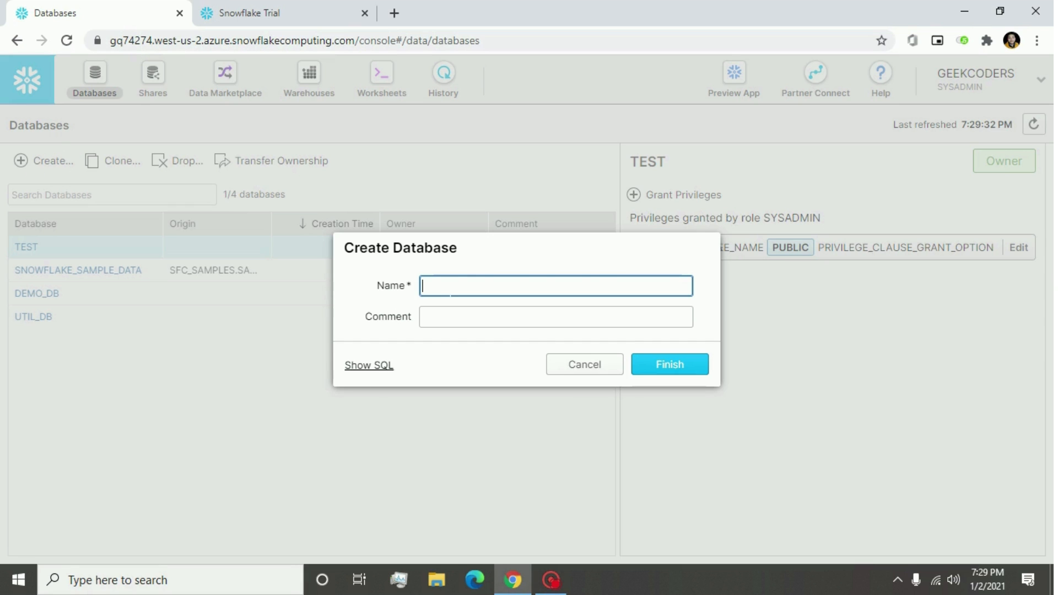
text(Sample)
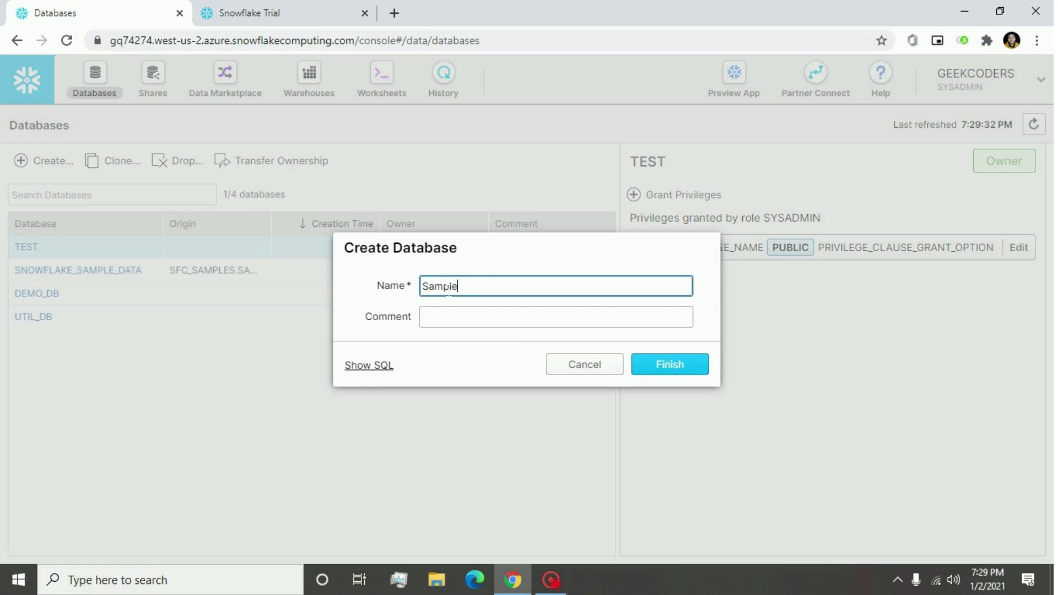
click(456, 316)
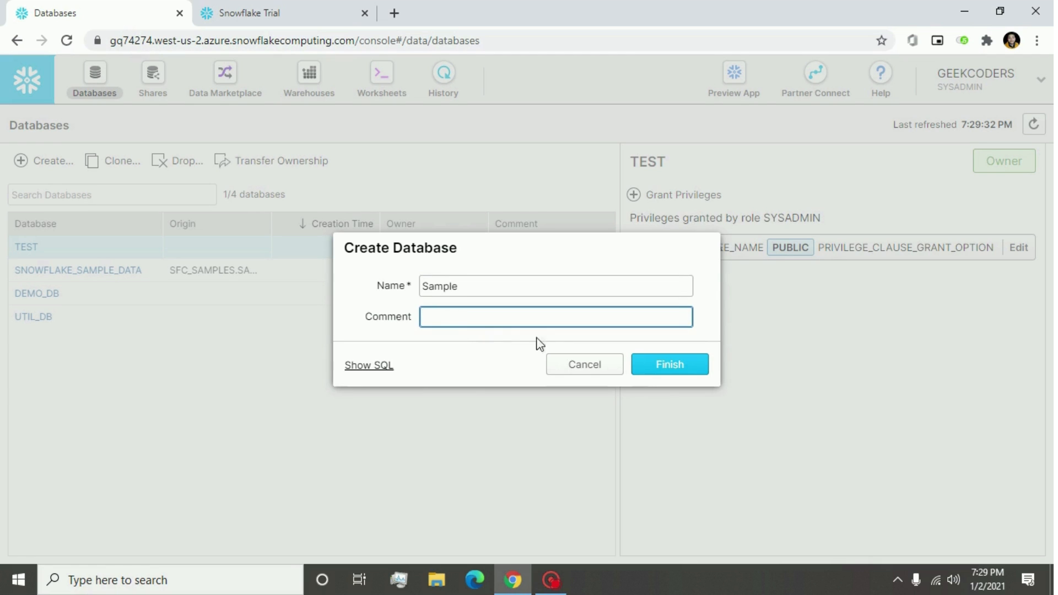
click(667, 368)
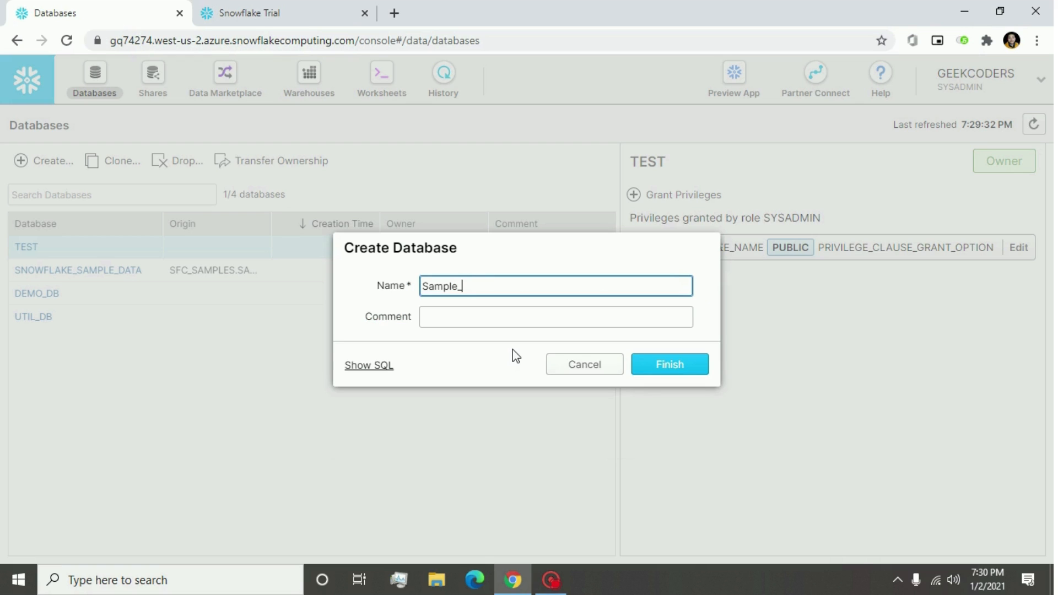
text(ew)
click(668, 362)
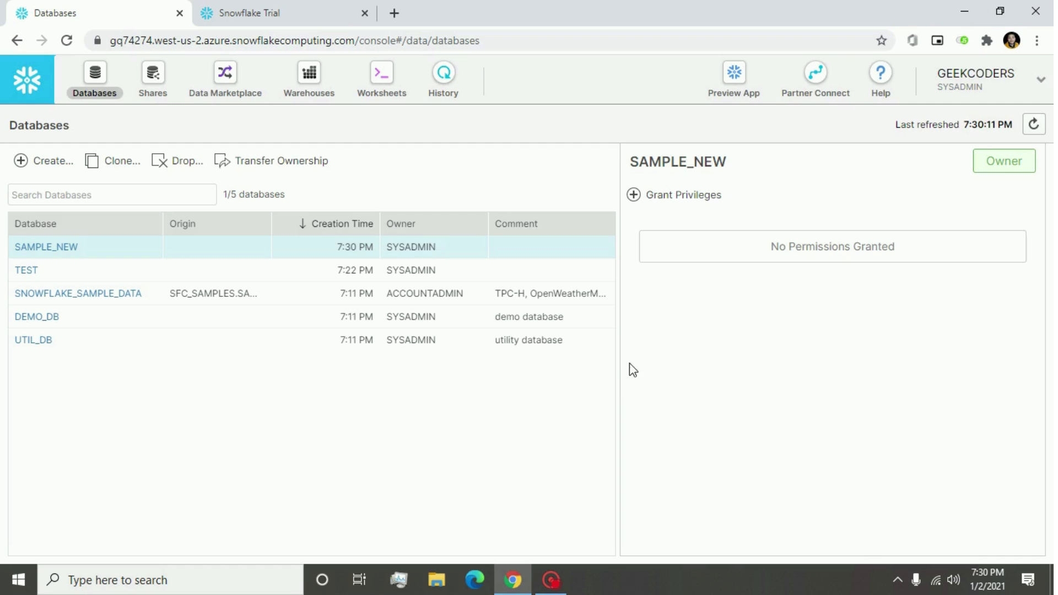
Step: Start a new table in the SAMPLE_NEW database, named test, in the PUBLIC schema with no comment
click(61, 253)
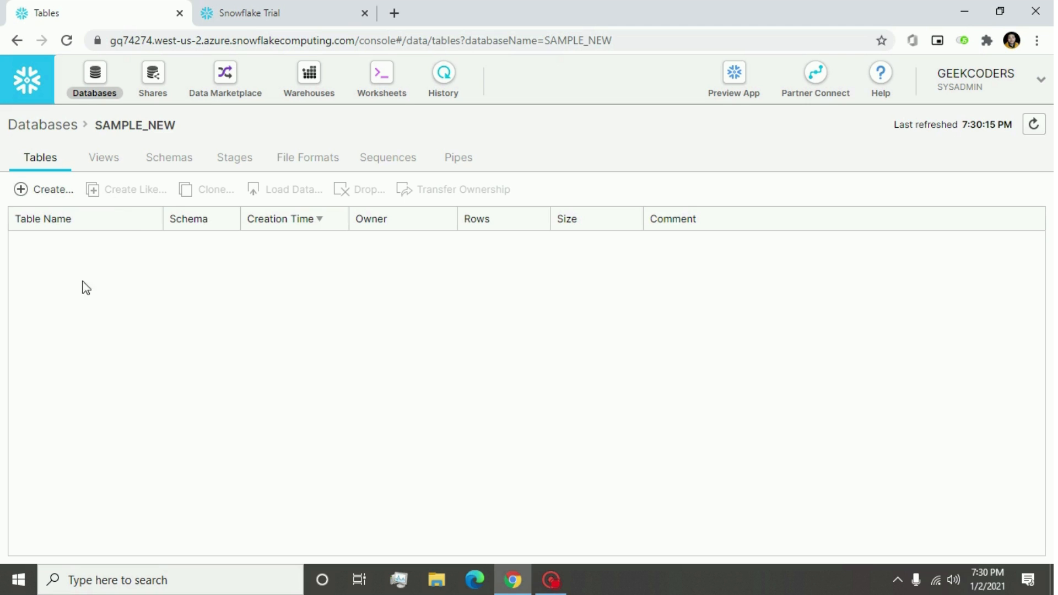
click(25, 202)
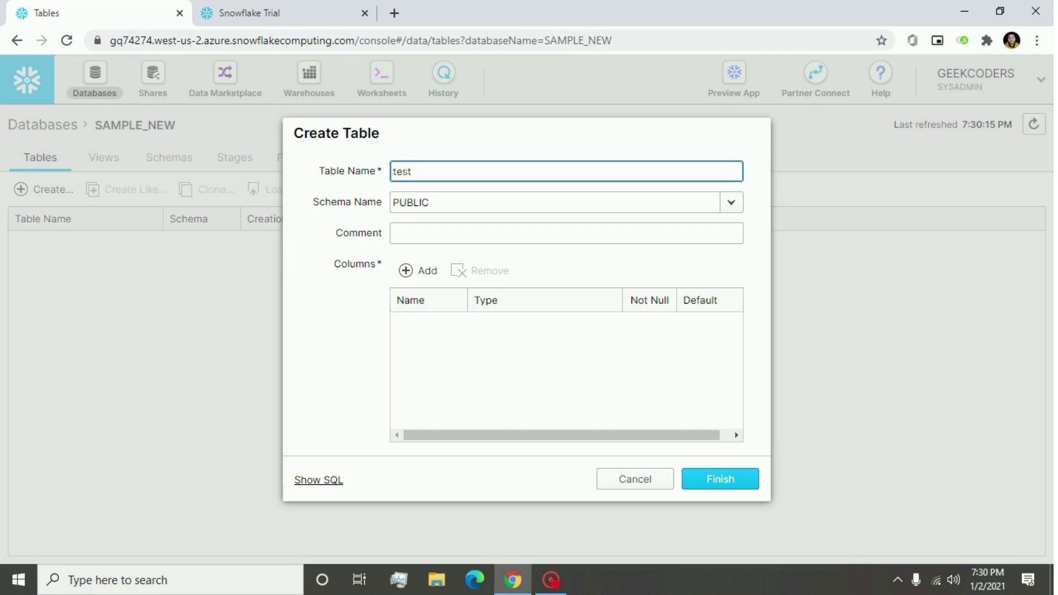
click(396, 204)
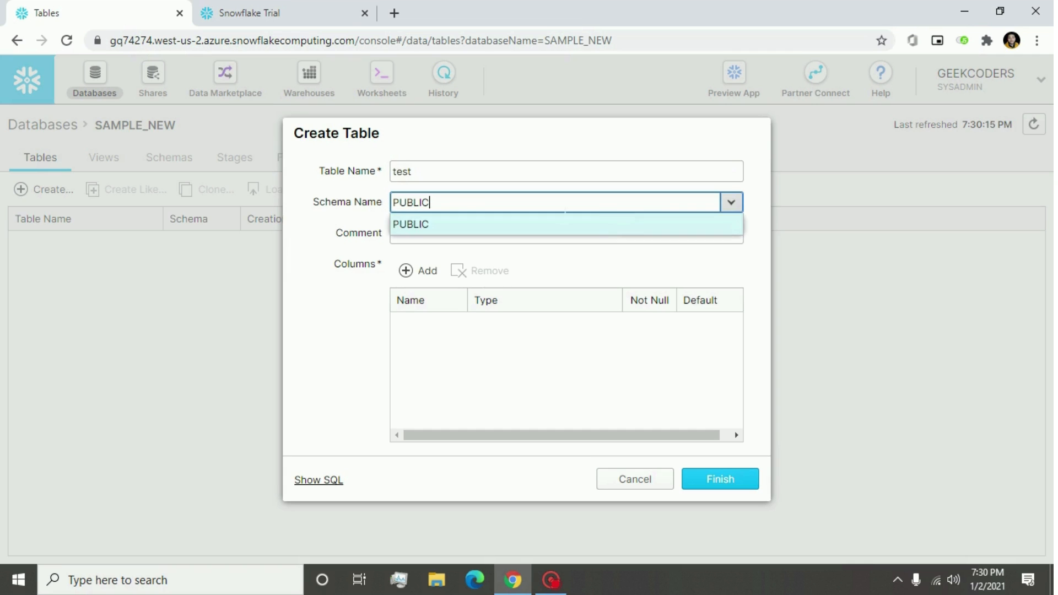
click(624, 226)
click(479, 231)
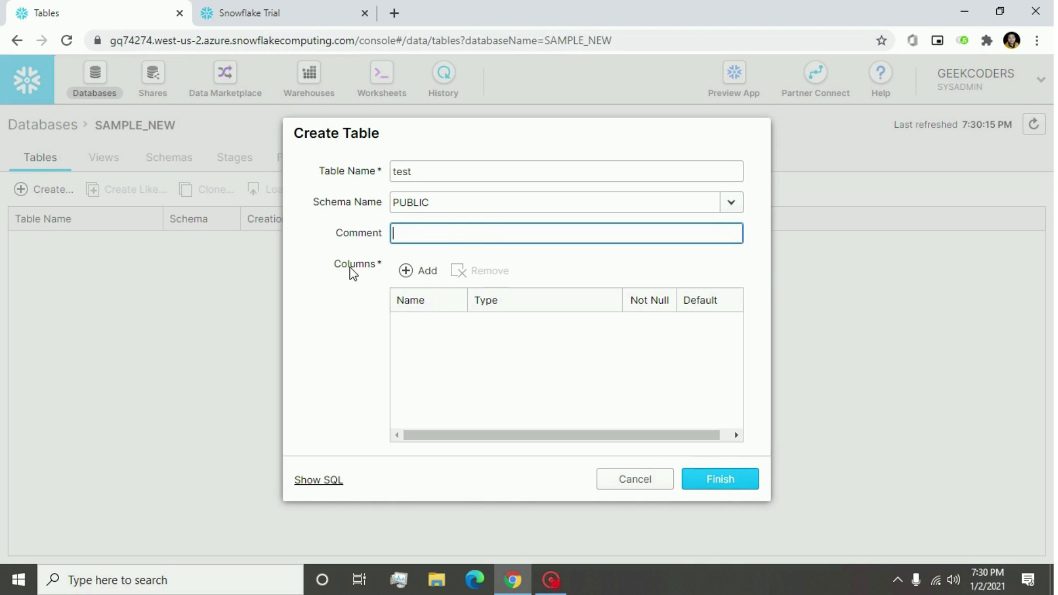
Step: Add a column named ID to the table, with type INTEGER and marked Not Null
click(408, 270)
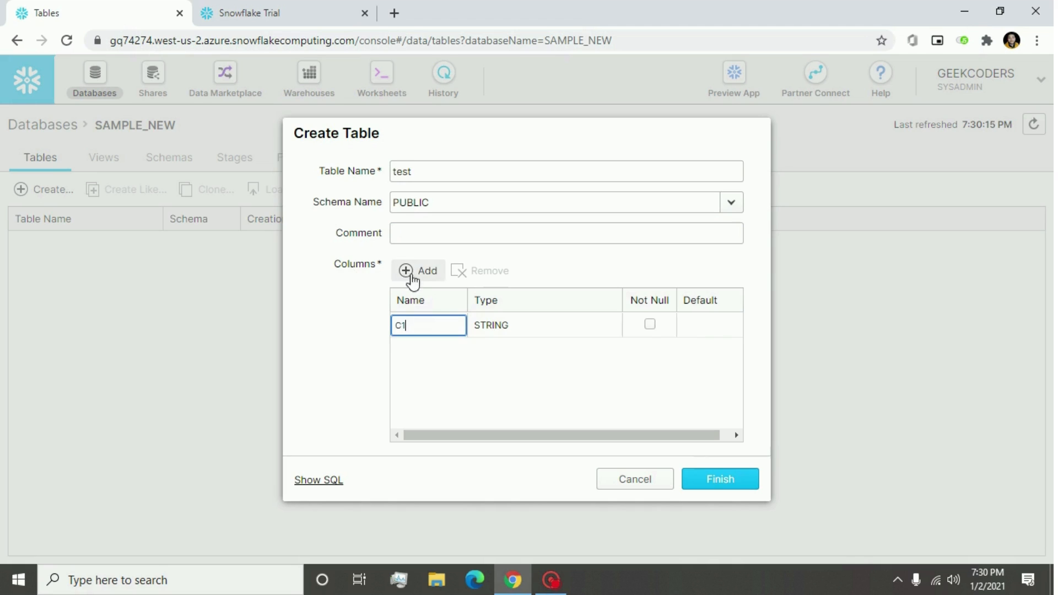
drag(405, 326, 386, 312)
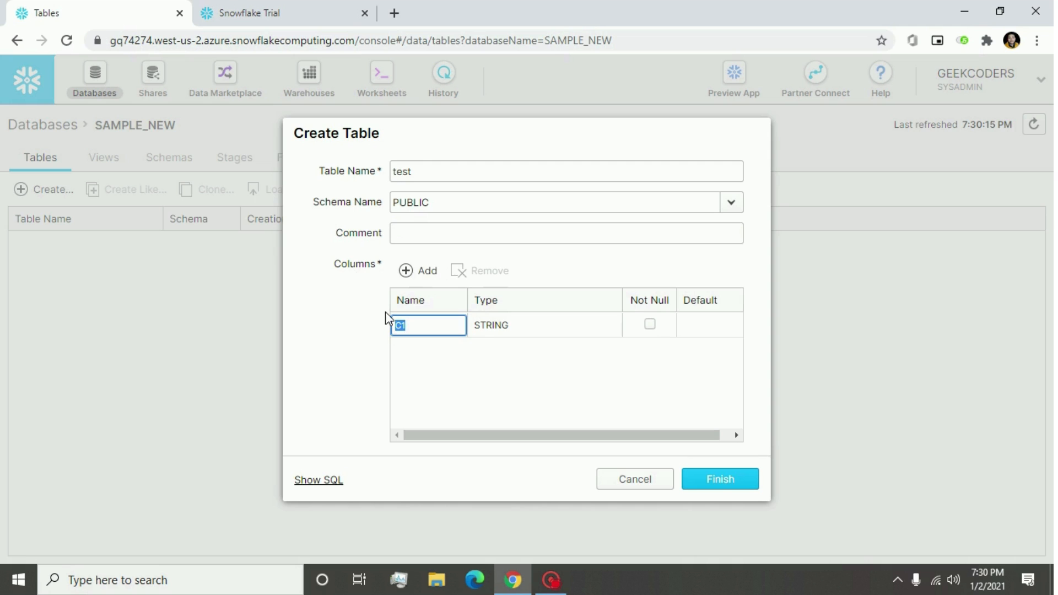
text(ID)
click(505, 324)
click(596, 329)
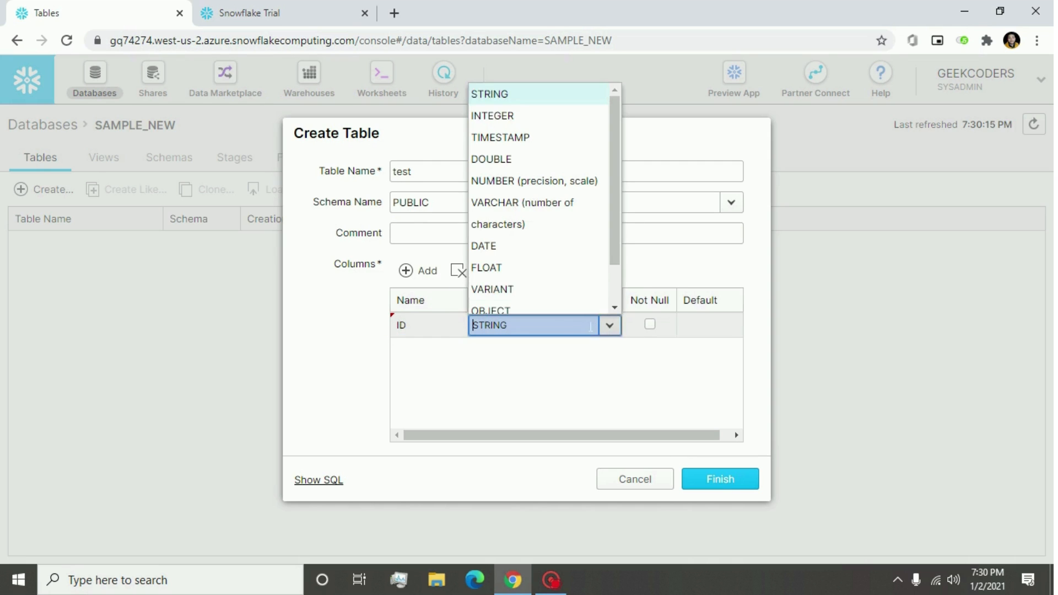
click(651, 327)
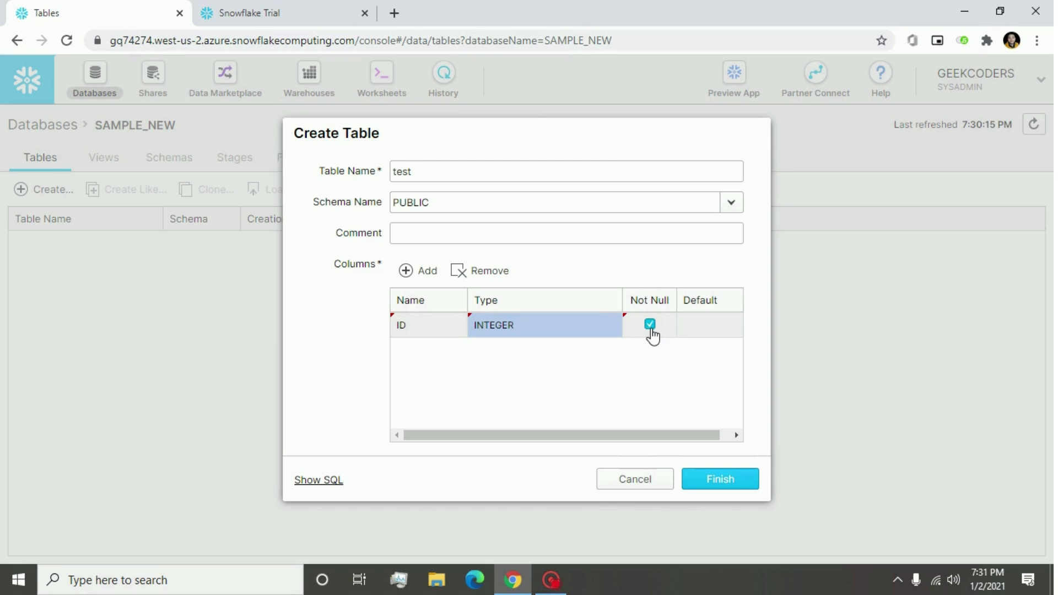
Step: Add a Not Null column called Name with type STRING and finish creating the table
click(421, 278)
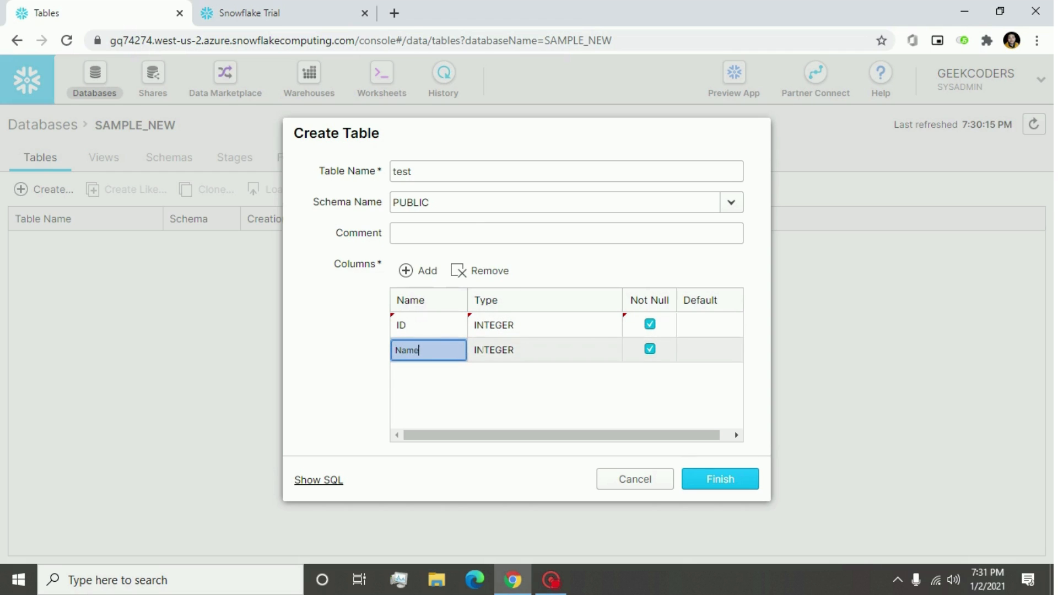
key(Tab)
click(606, 356)
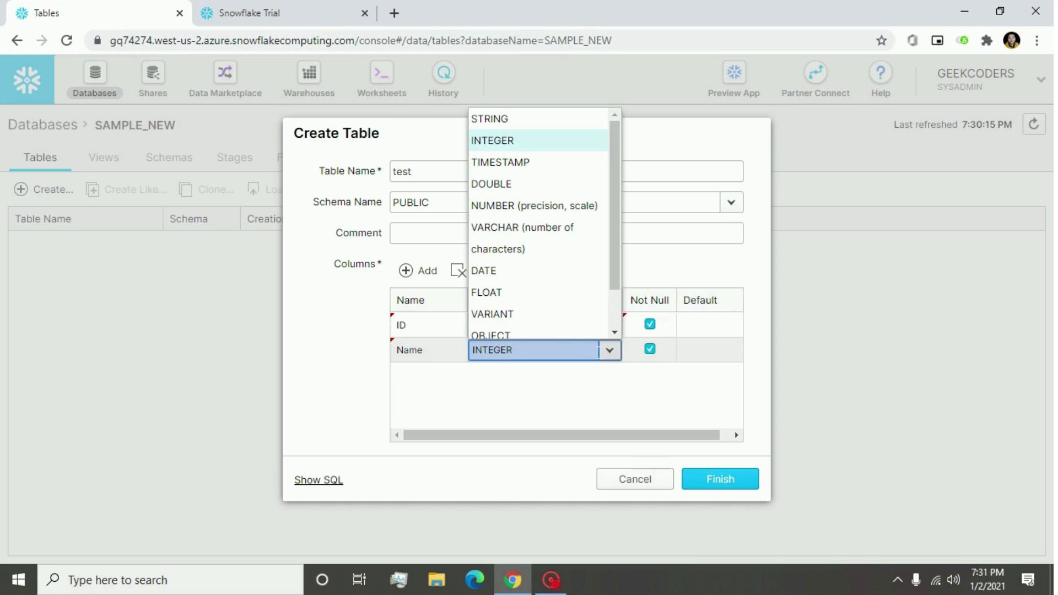
click(533, 120)
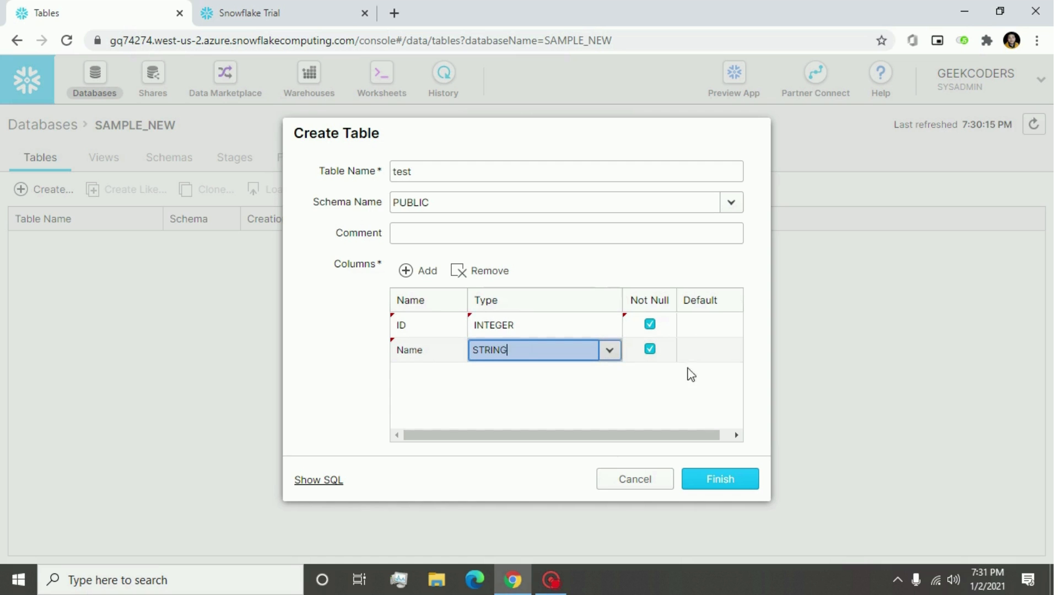
click(708, 481)
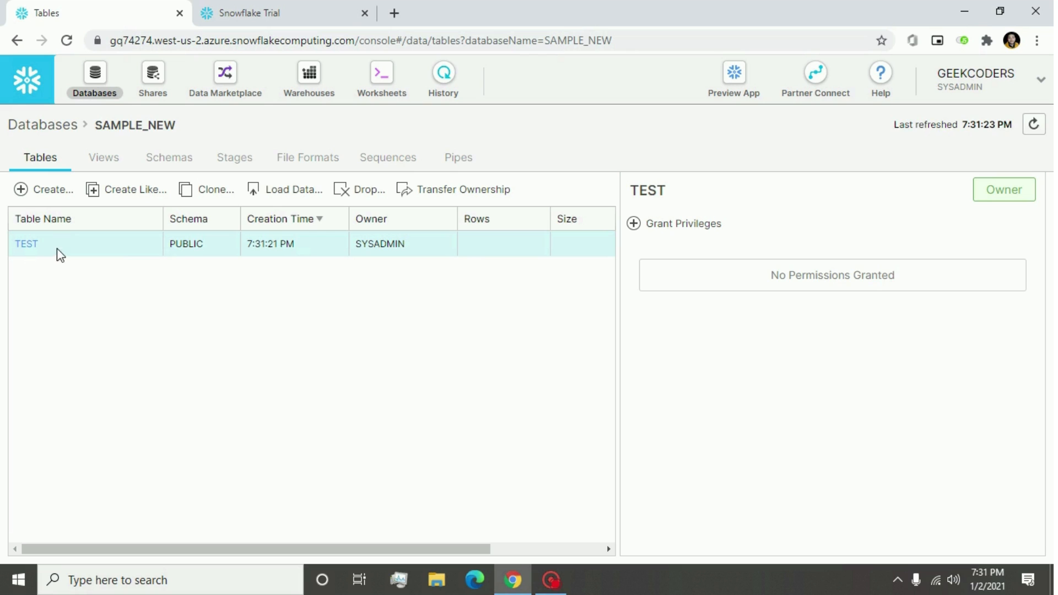
Step: Grant the SELECT privilege on the TEST table to the PUBLIC role, with the Grant Option enabled
click(635, 226)
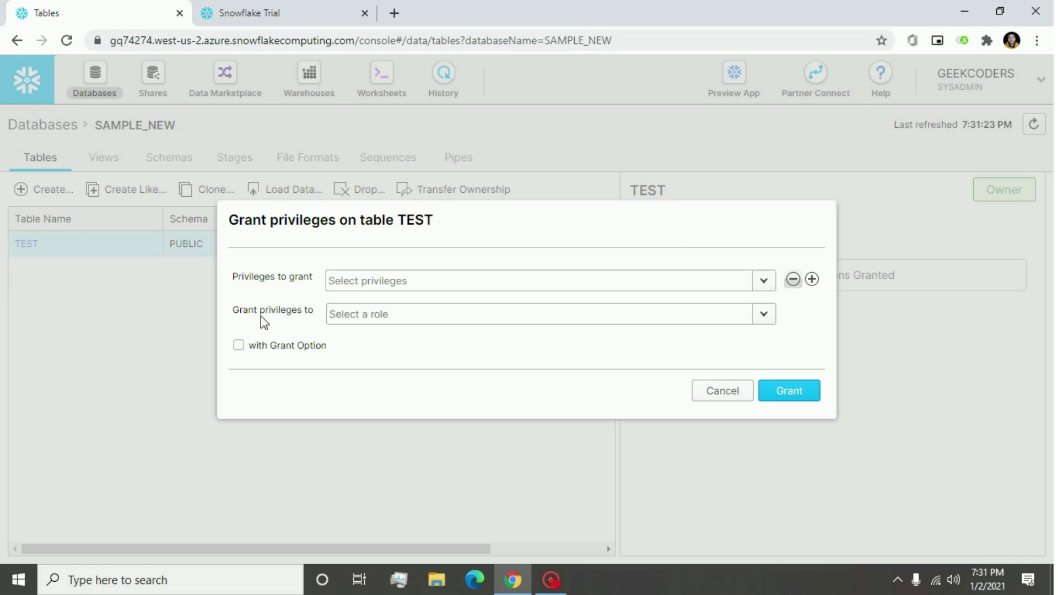
click(761, 284)
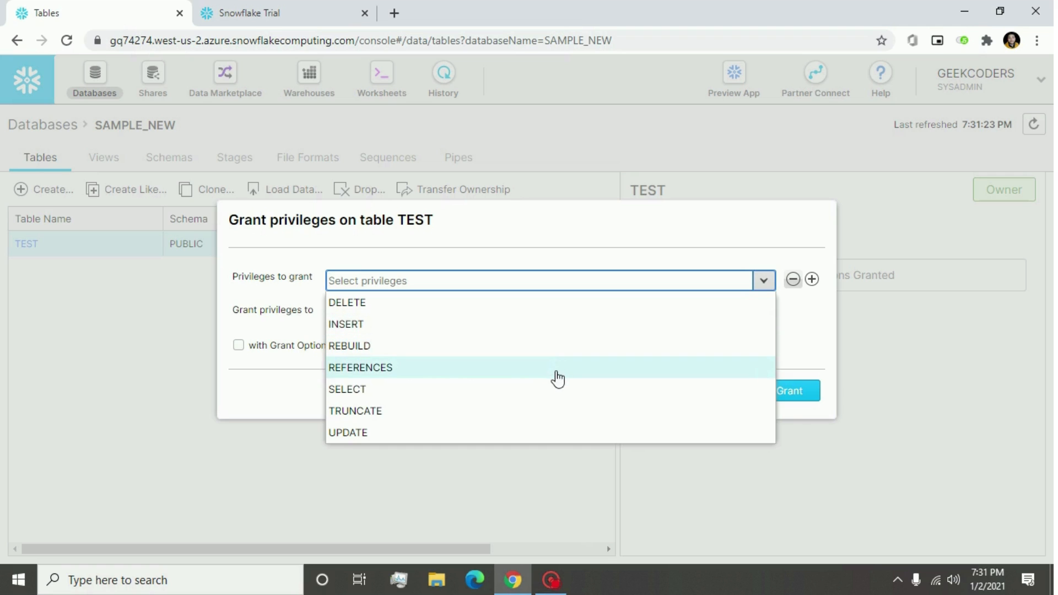
click(554, 391)
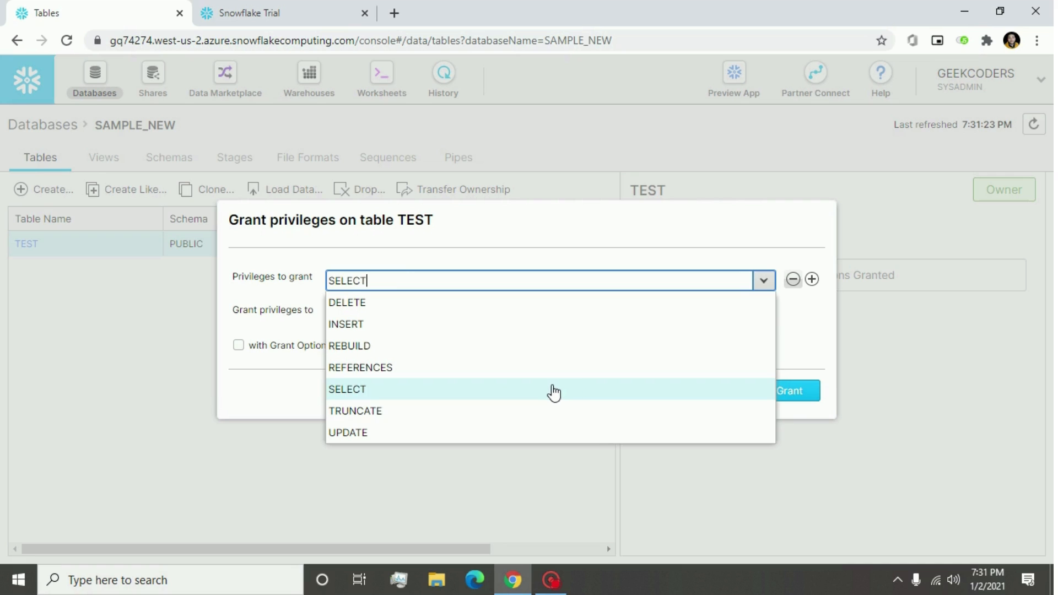
click(529, 391)
click(527, 391)
click(789, 335)
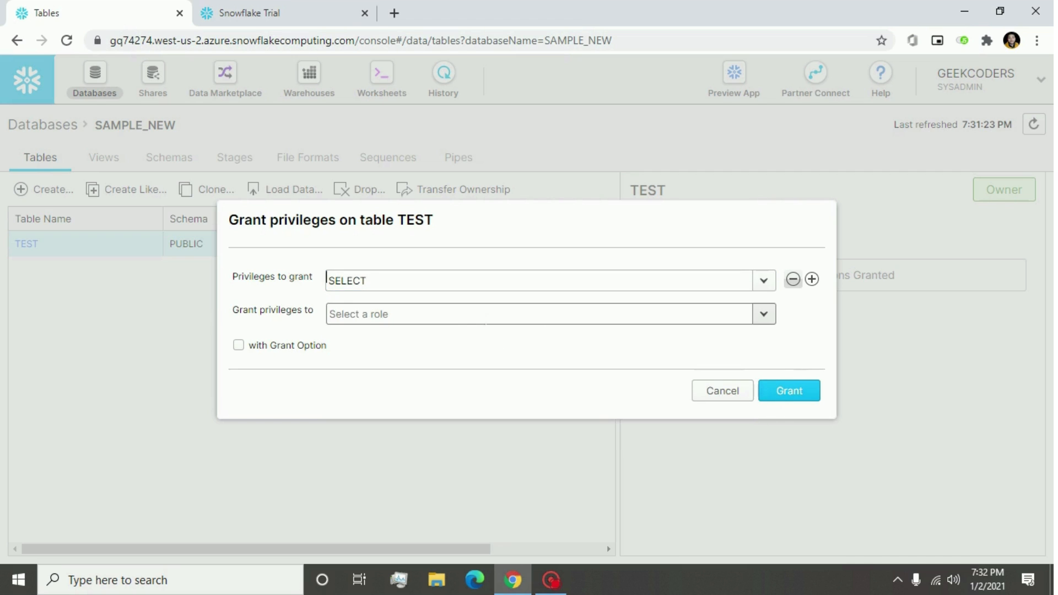
click(763, 318)
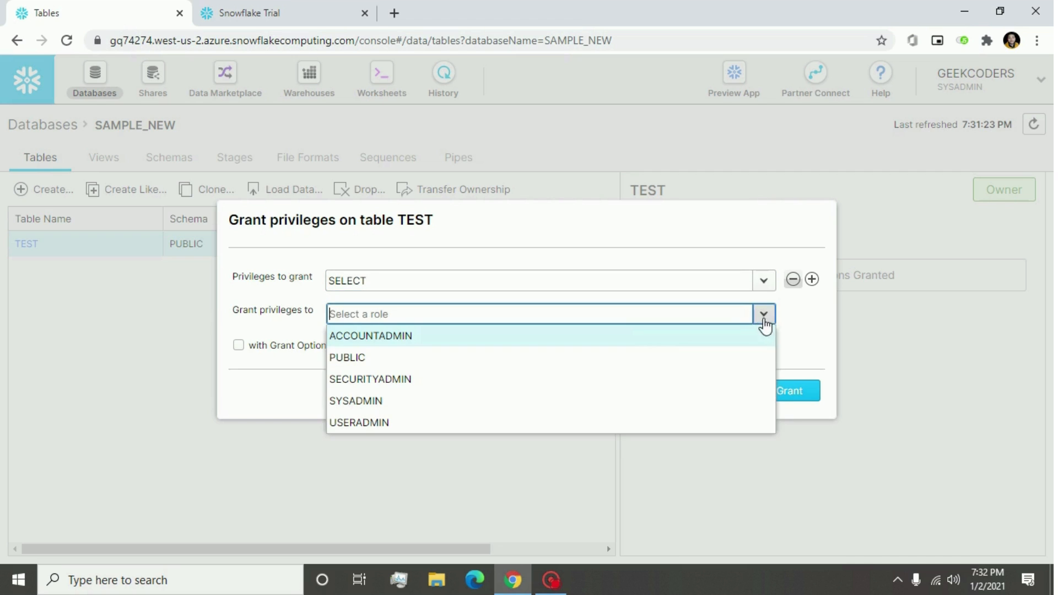
click(627, 359)
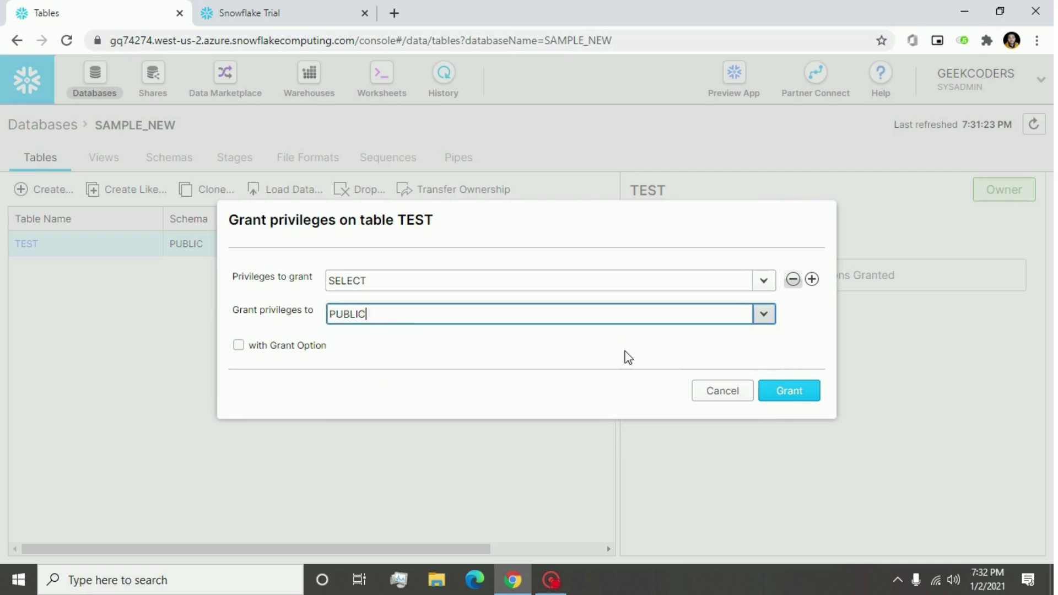
click(238, 345)
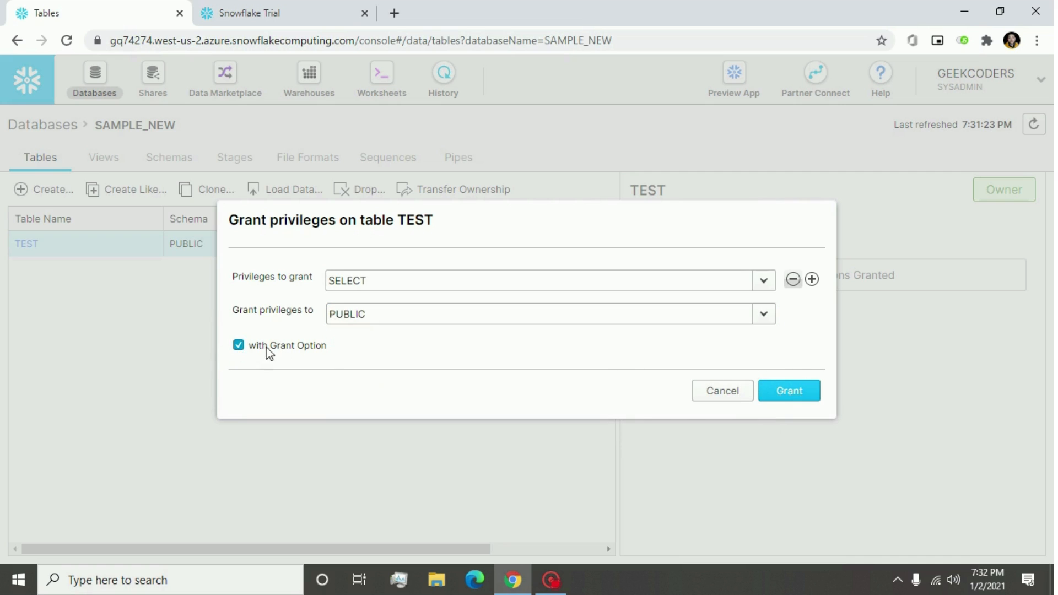
click(802, 391)
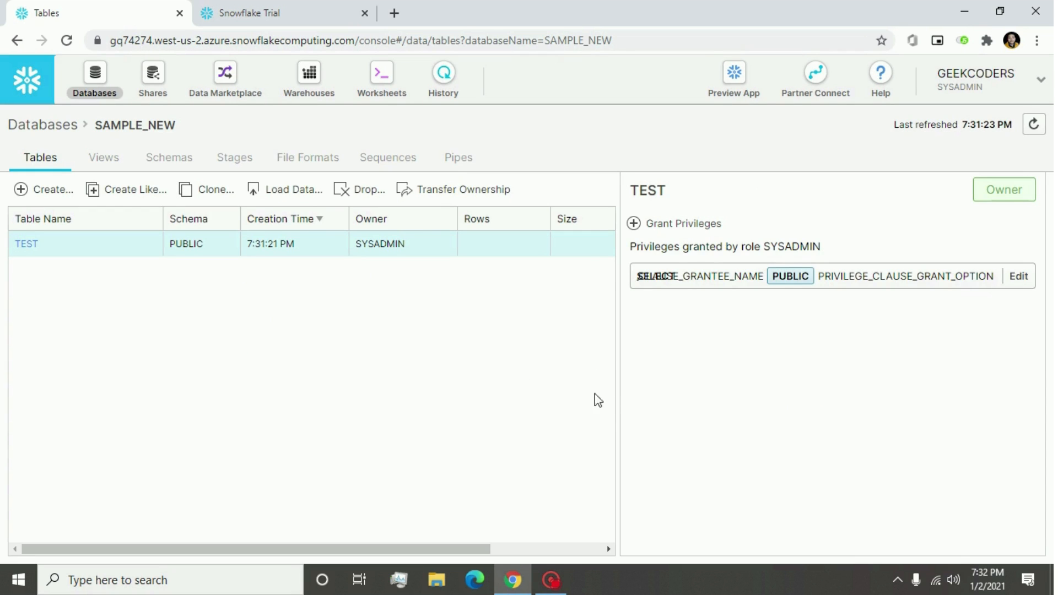
Step: Open the worksheet, refresh its database objects, and run "Use Sample_New;" to set the active database
click(388, 82)
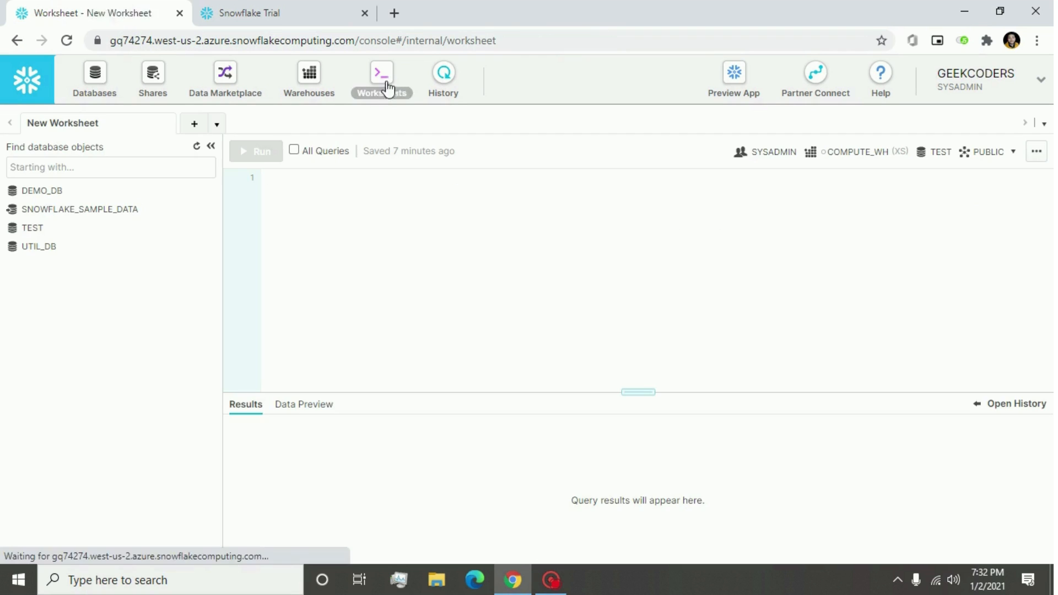
click(197, 146)
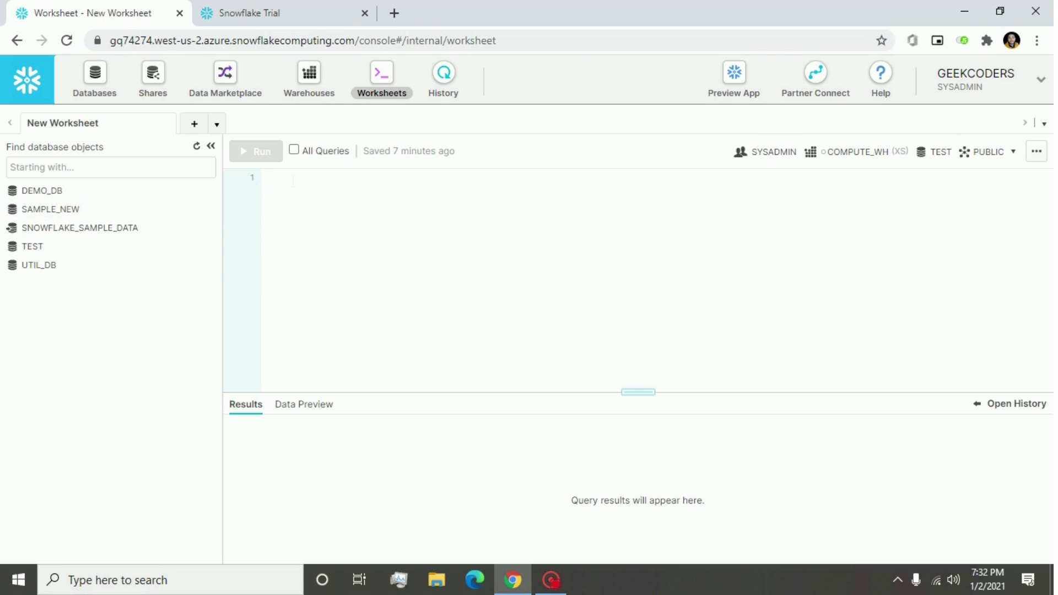
text(Use )
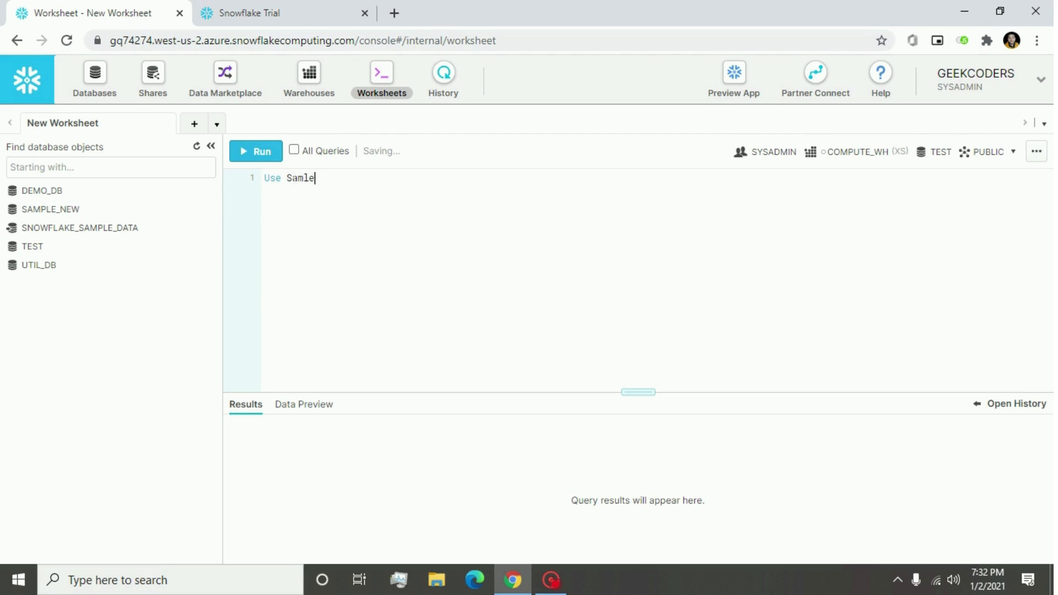
text(Sample_New;)
key(ctrl+Return)
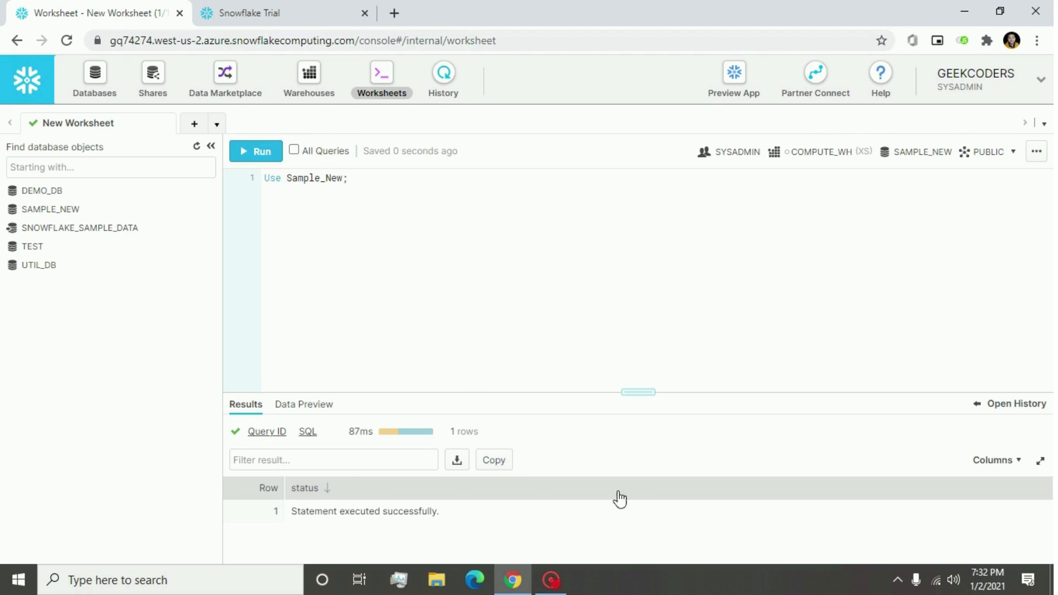
Step: Add the query "select * from Test" on line 3, run it, and enlarge the results area
key(Return)
key(Return)
text(select * from)
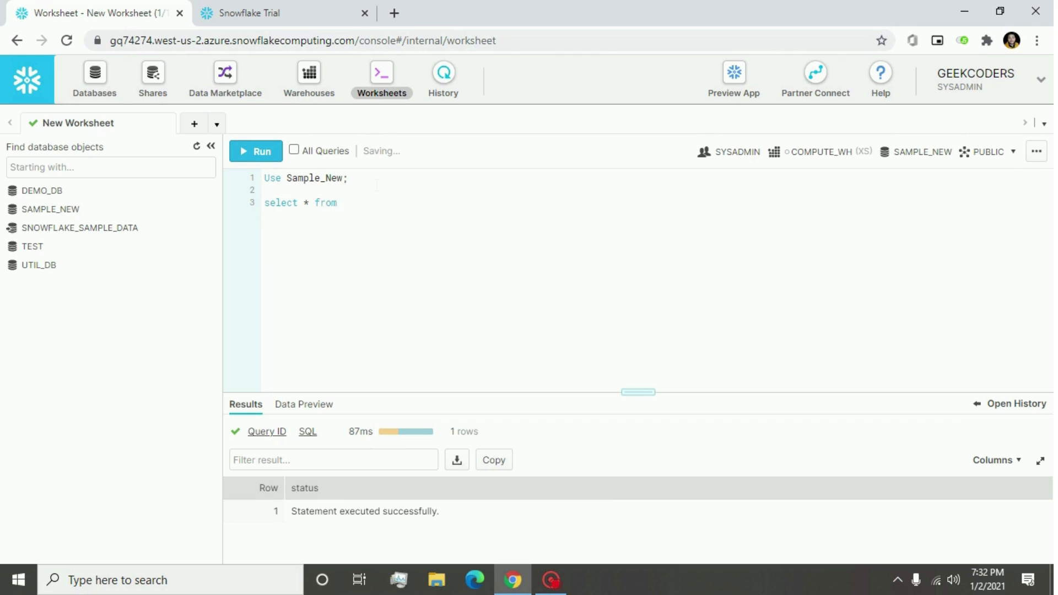
text( Test)
click(268, 158)
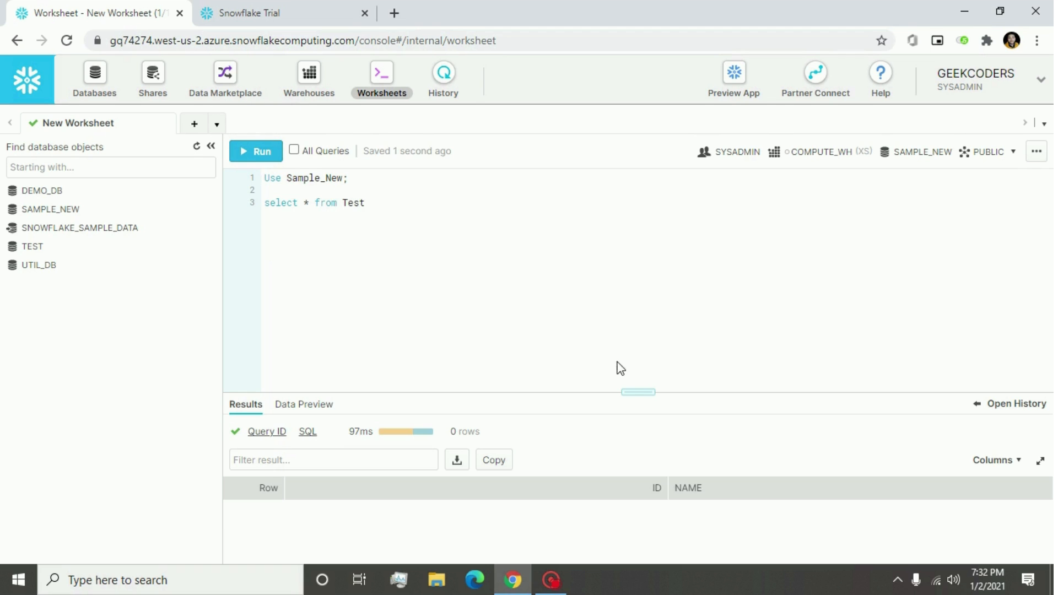
drag(638, 392, 638, 276)
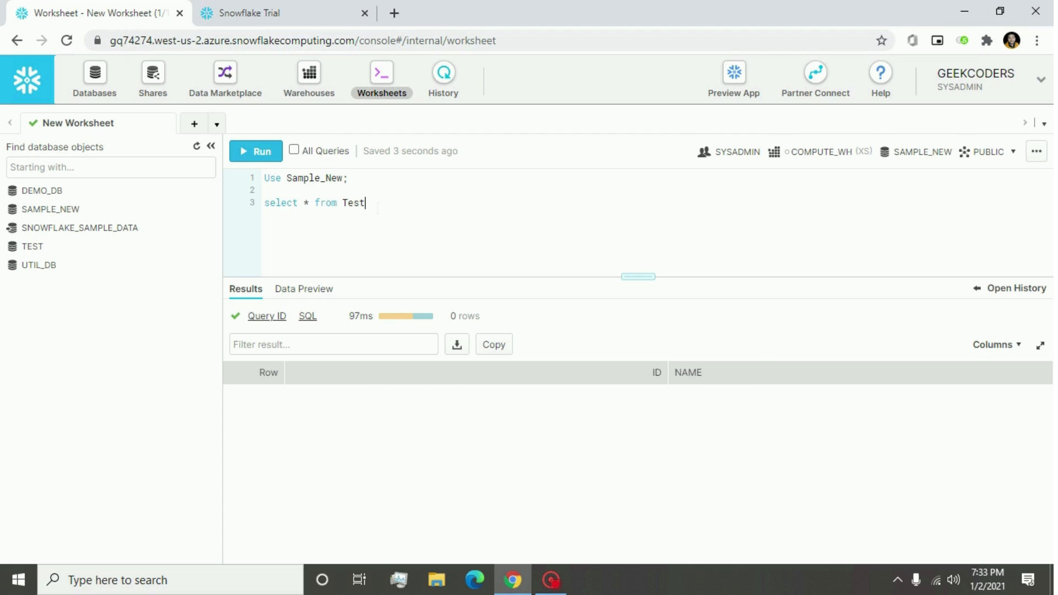
Step: Change the query to "select count(*) from Test" and run it
click(304, 203)
text(count)
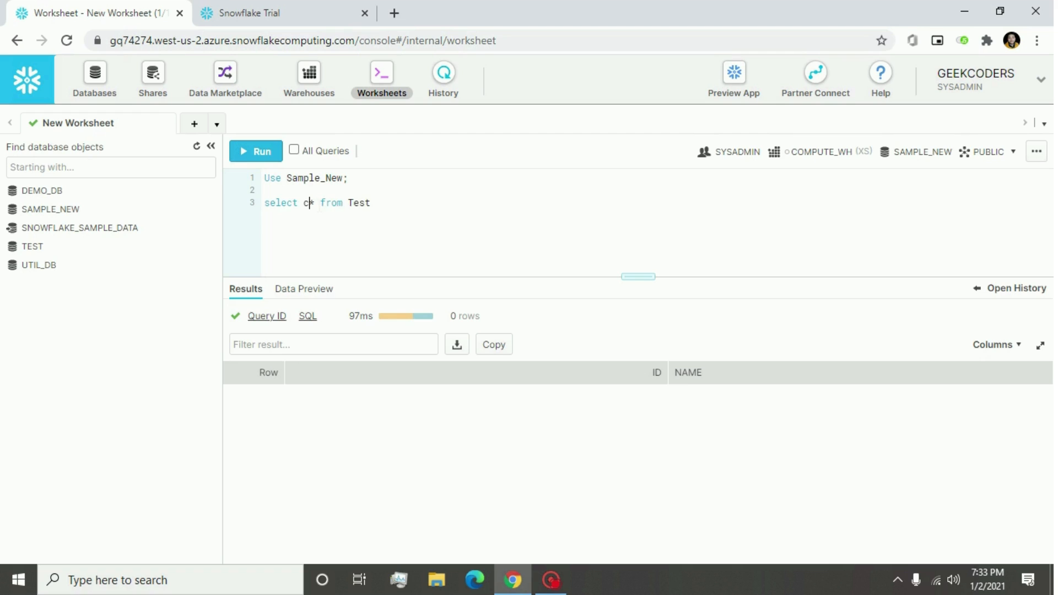
text(()
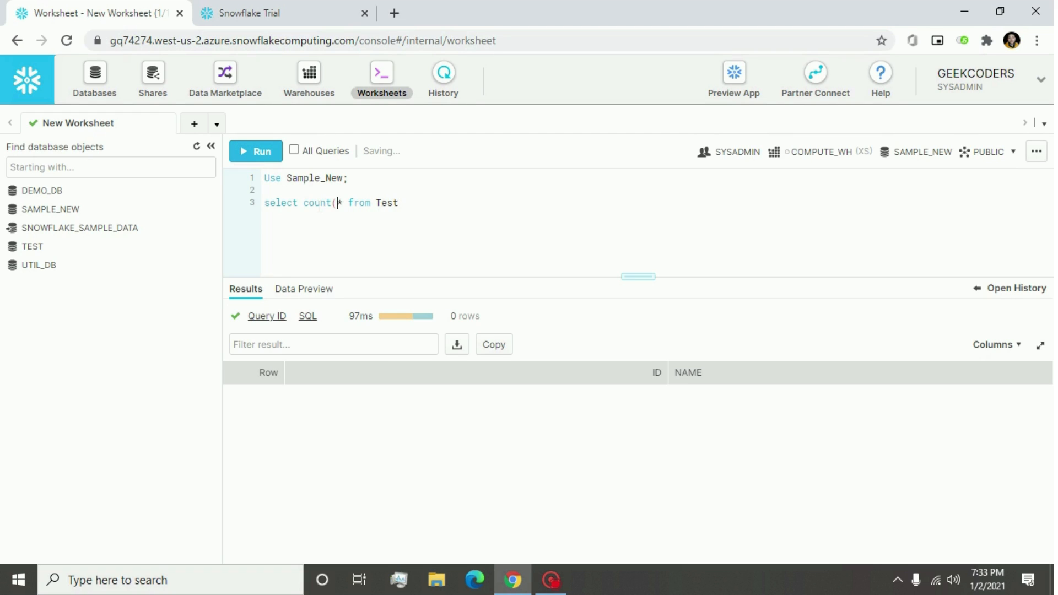
click(341, 203)
text())
click(261, 157)
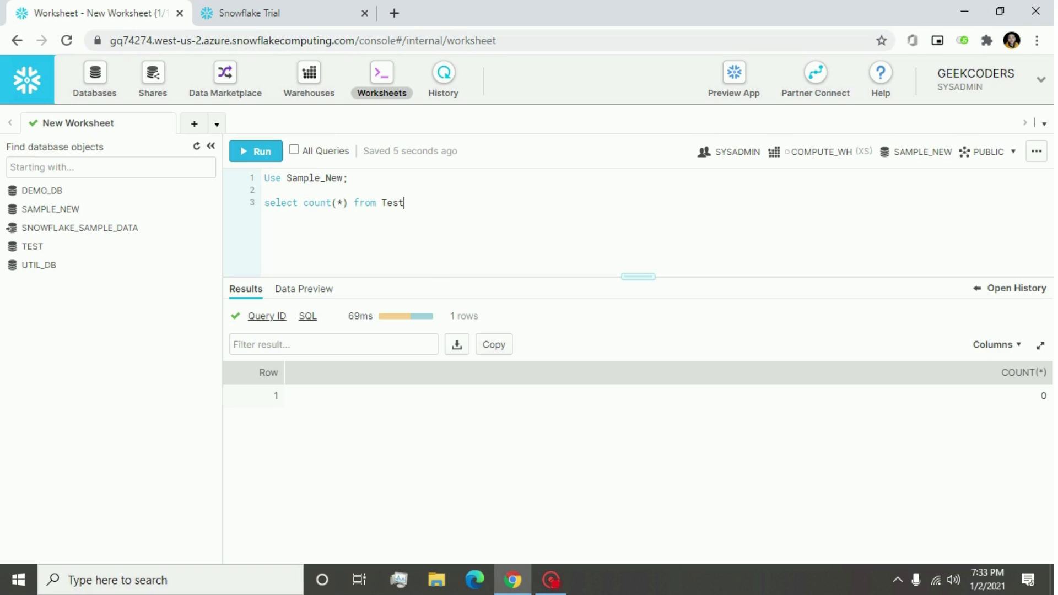
Step: Change count(*) back to * in the Test query, run it, and expand SAMPLE_NEW in the object list
drag(303, 202, 349, 202)
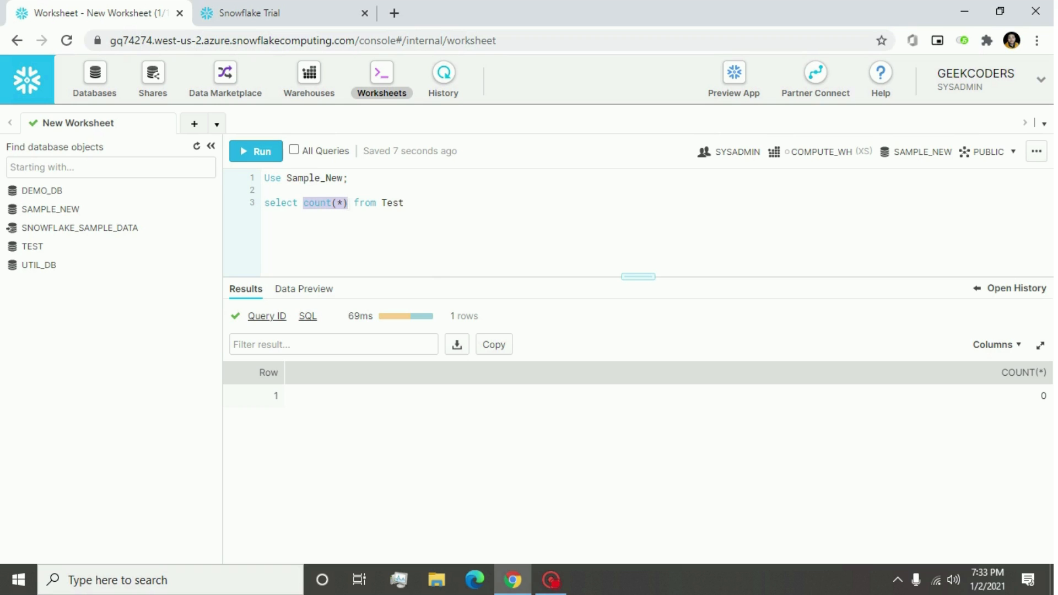
text(*)
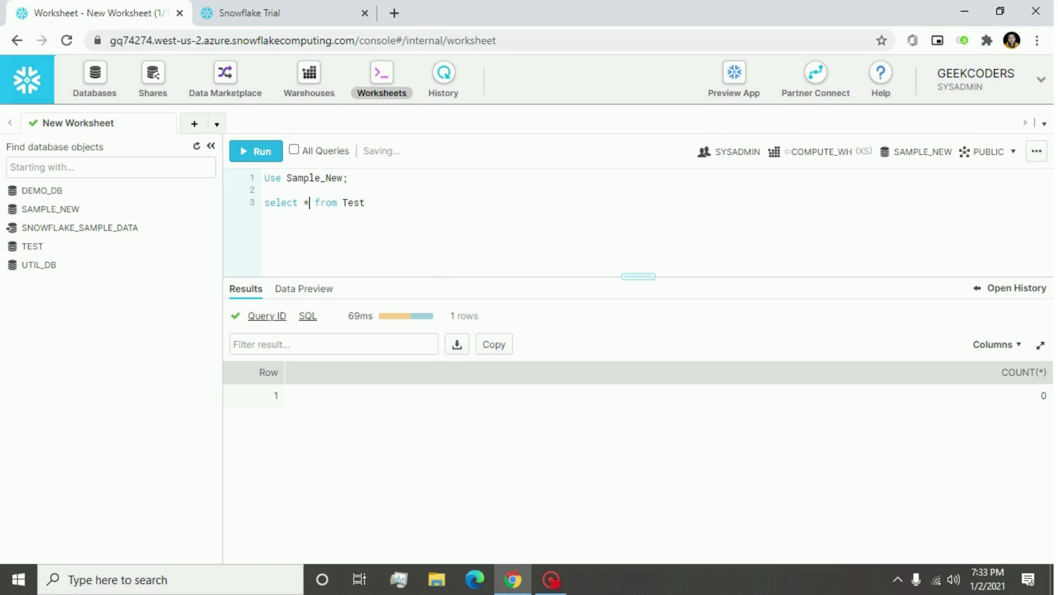
click(257, 155)
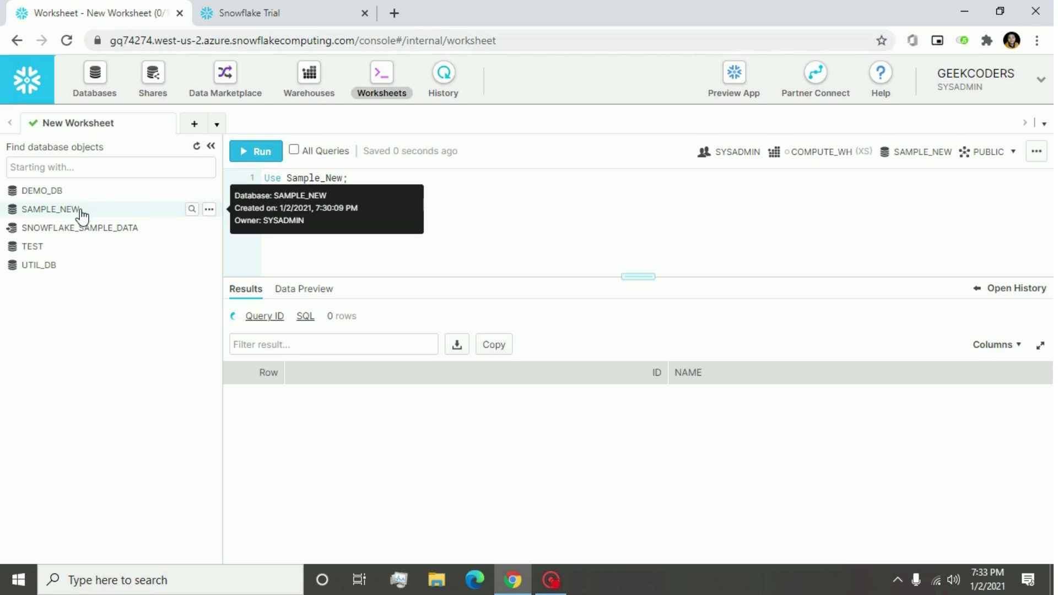
click(104, 218)
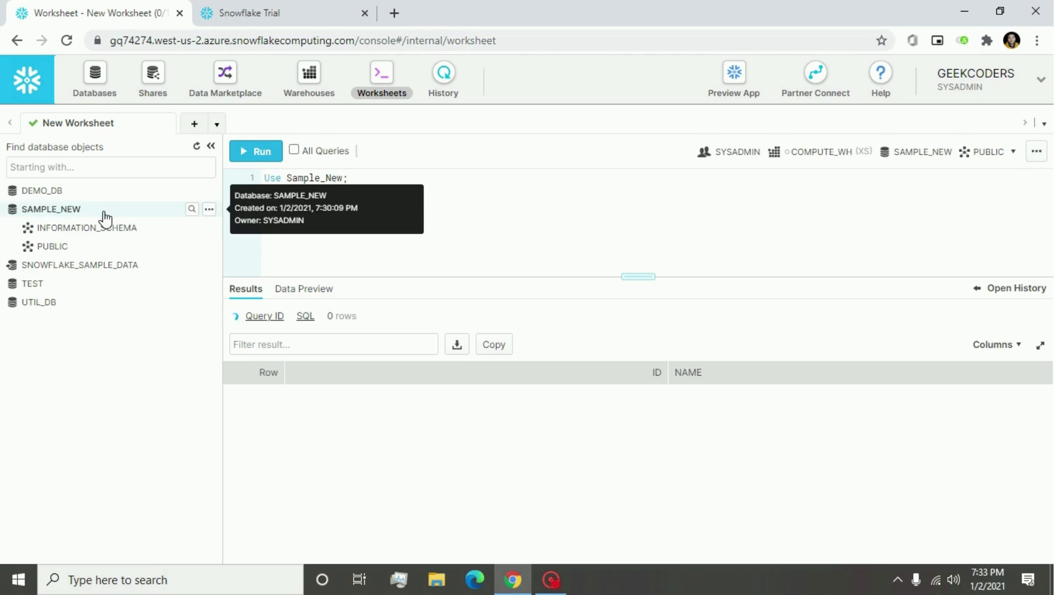
Step: Look at the Load Data wizard for the TEST table, cancel it, and return to the databases list
click(96, 94)
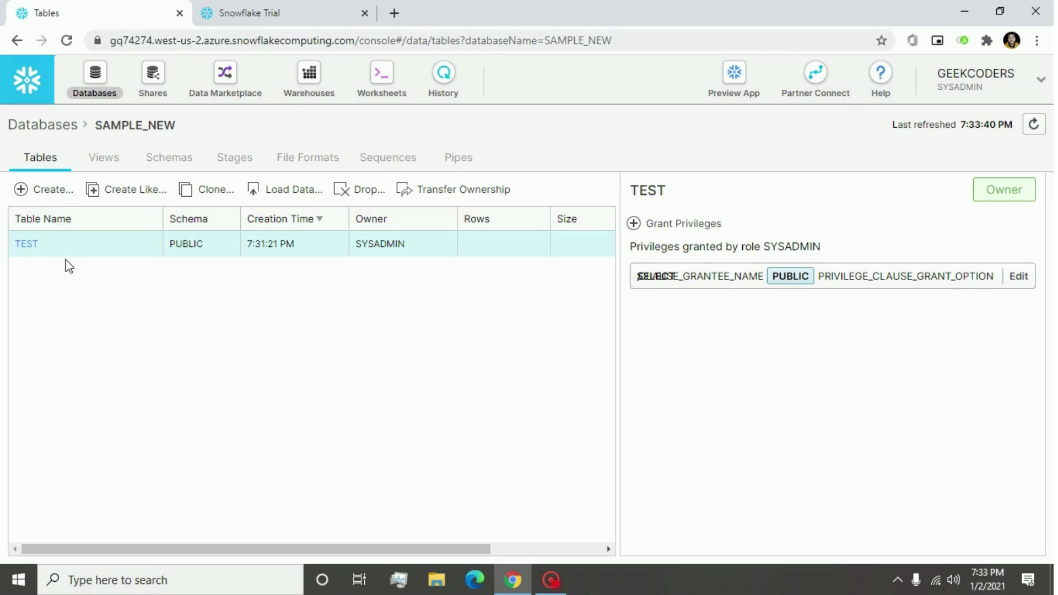
click(271, 192)
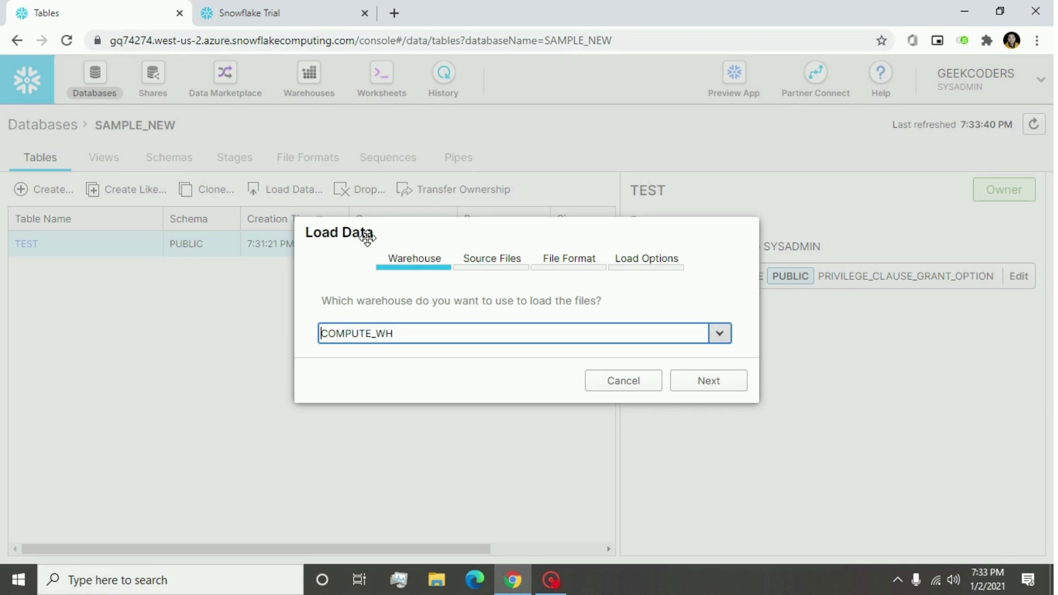
click(555, 265)
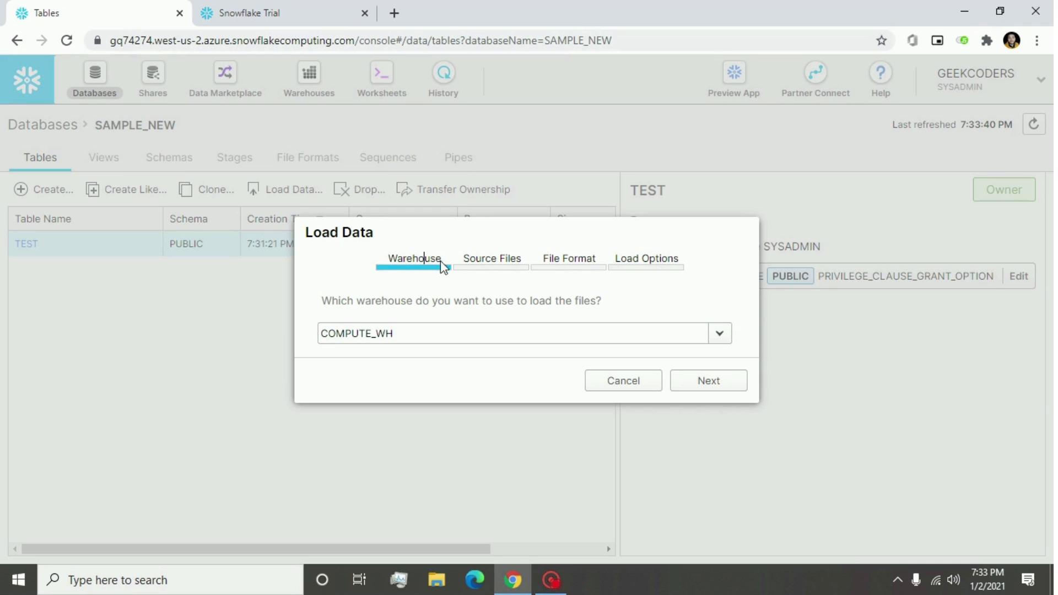
click(719, 334)
click(487, 260)
click(620, 386)
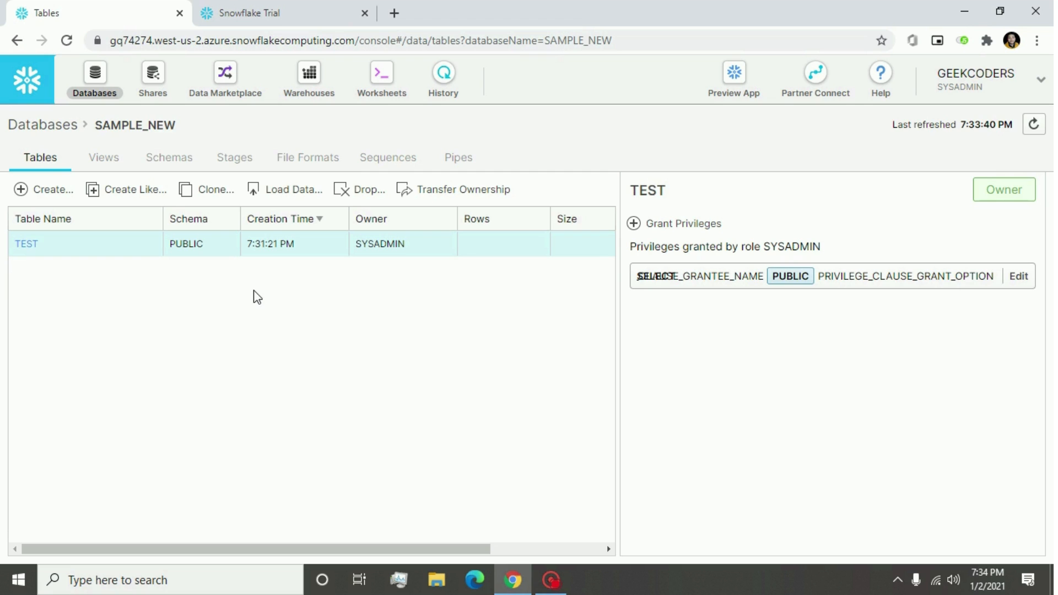
click(94, 82)
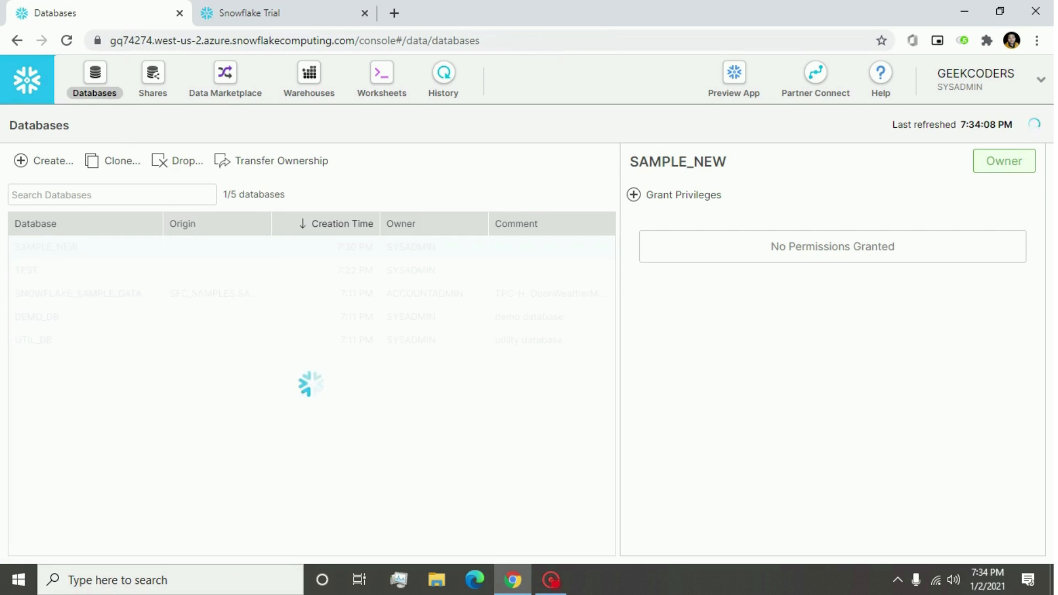
Step: Replace the worksheet's select query with an insert into test(ID,Name) using values 1 and a double-quoted first name, and run it
click(379, 87)
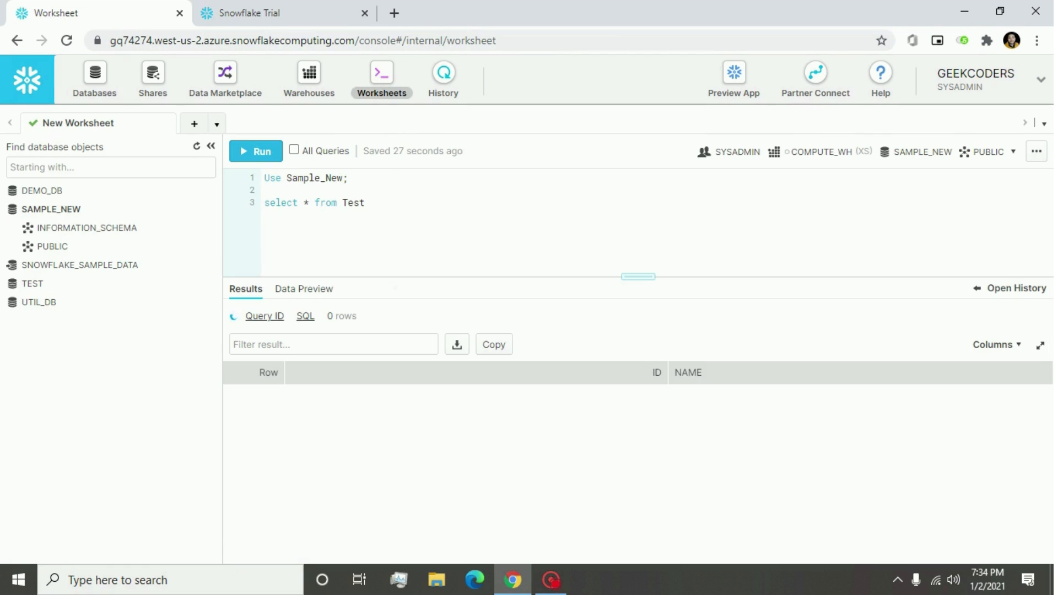
drag(365, 203, 264, 203)
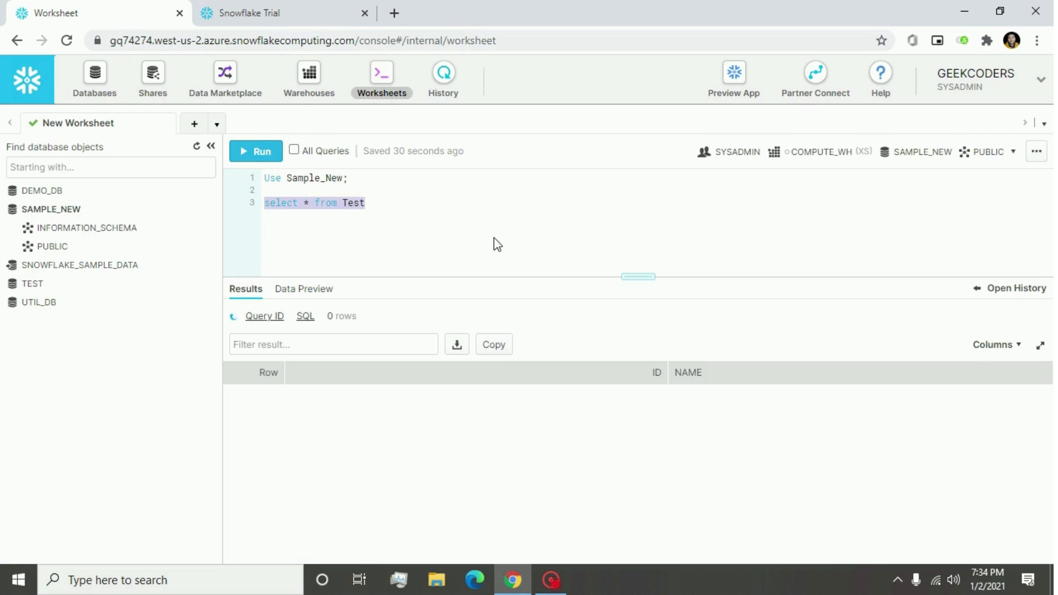
key(BackSpace)
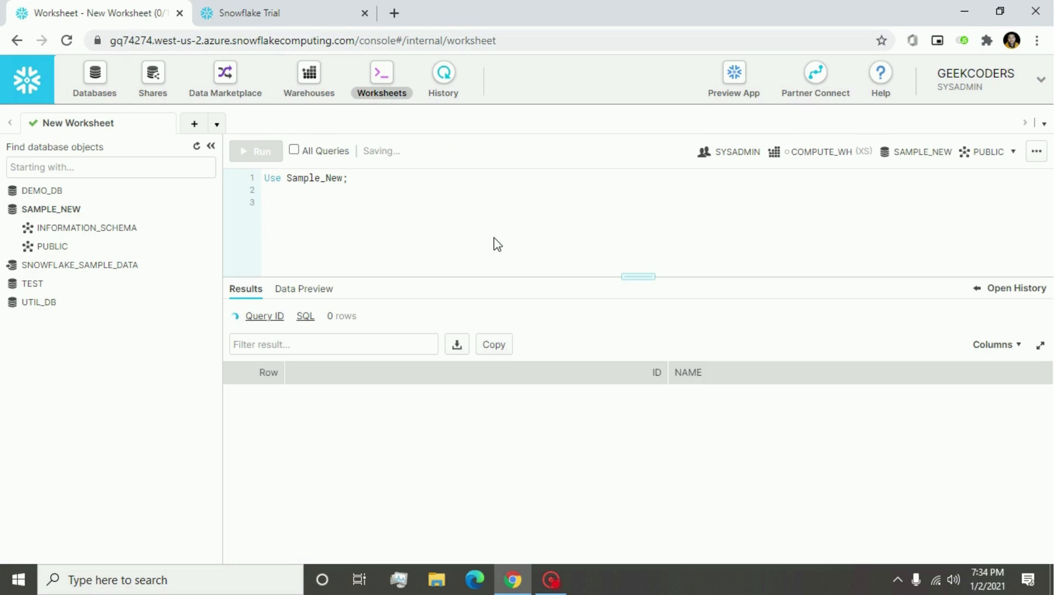
text(ser)
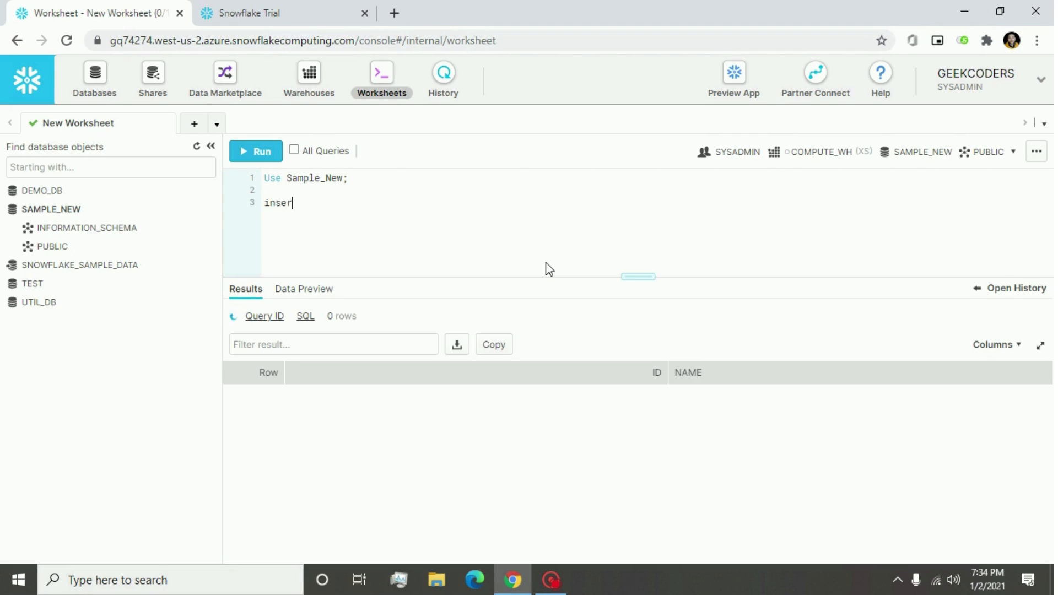
text(t into test)
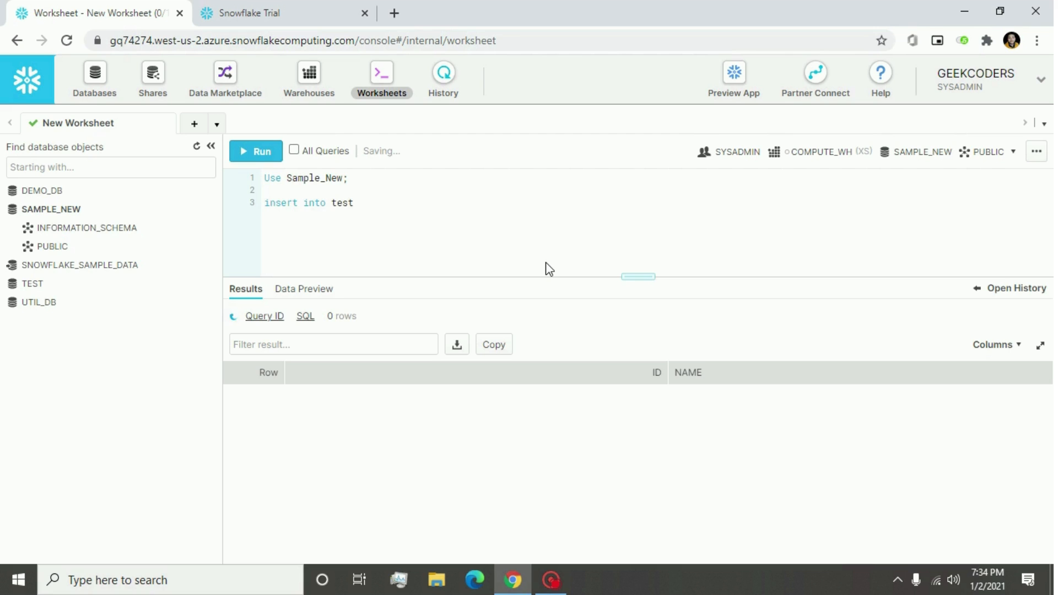
key(BackSpace)
text((ID,Name) value)
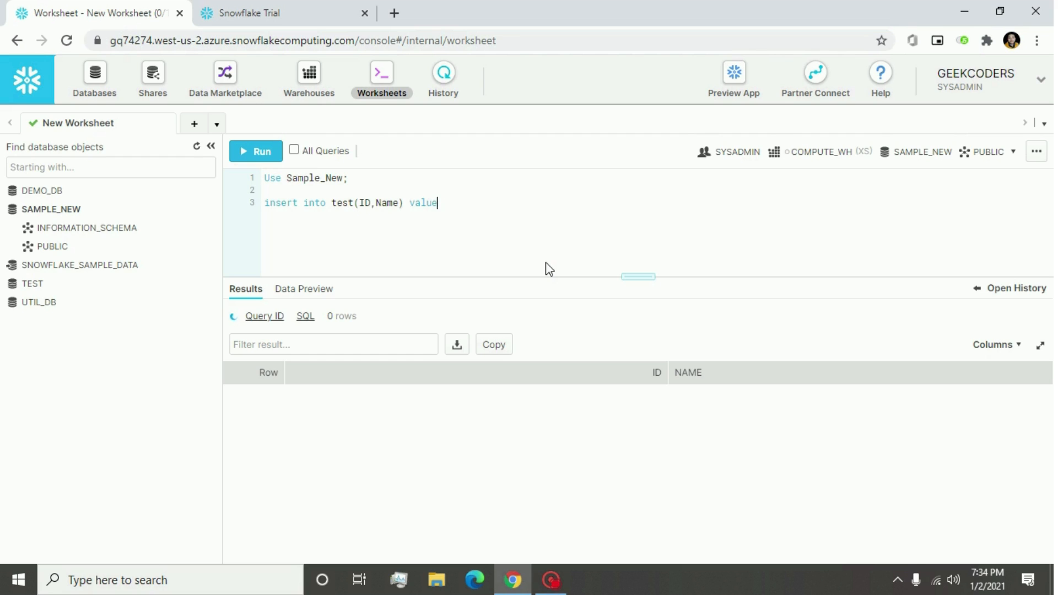
text(s(1,"Sagar)
click(257, 152)
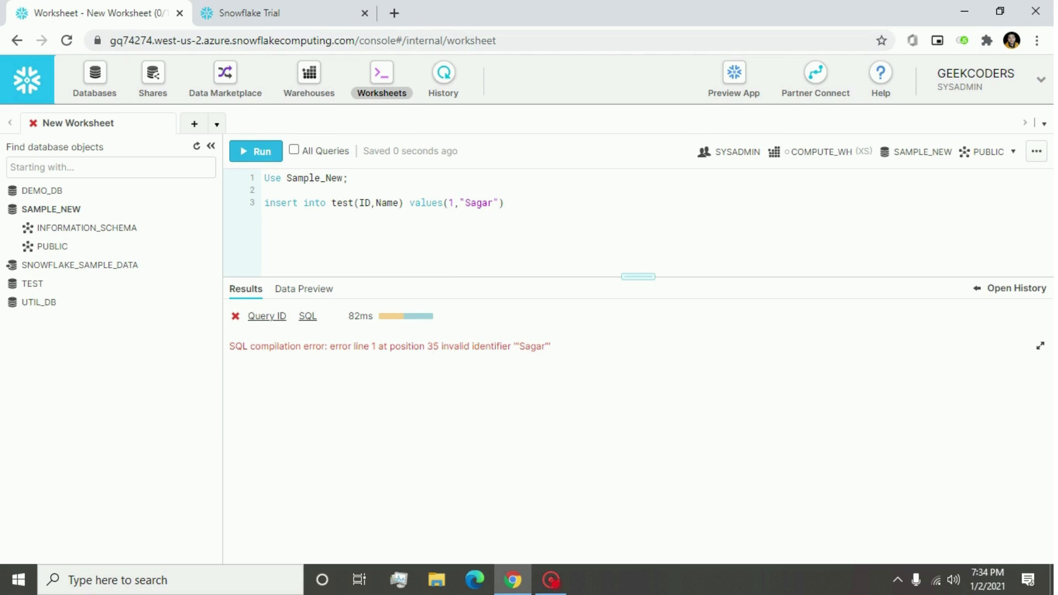
Step: Try the insert statement with the keyword value in place of values, and run it
drag(473, 347, 491, 347)
click(516, 346)
click(443, 203)
key(BackSpace)
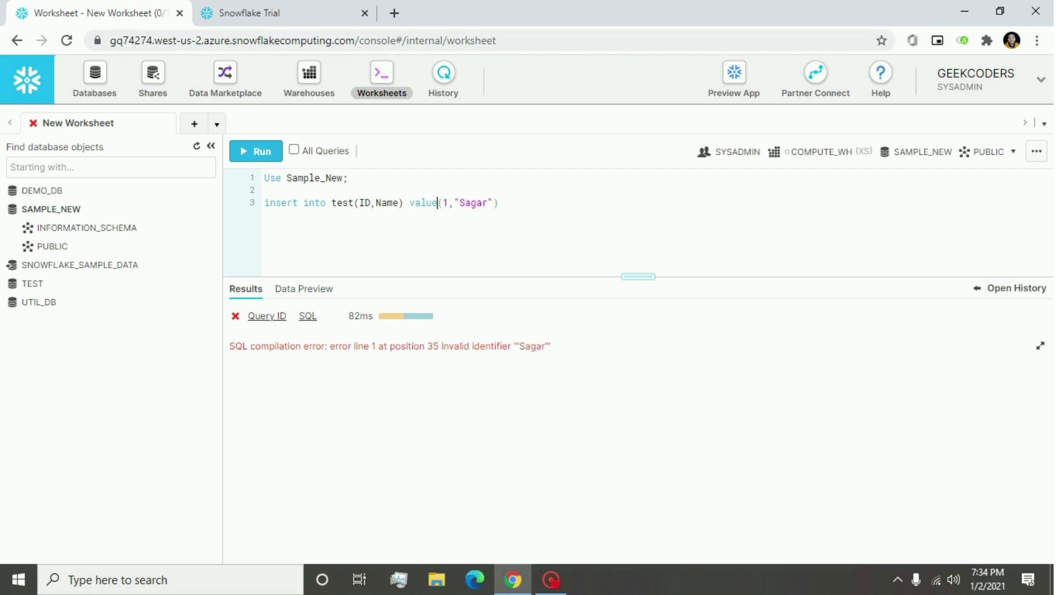
click(260, 153)
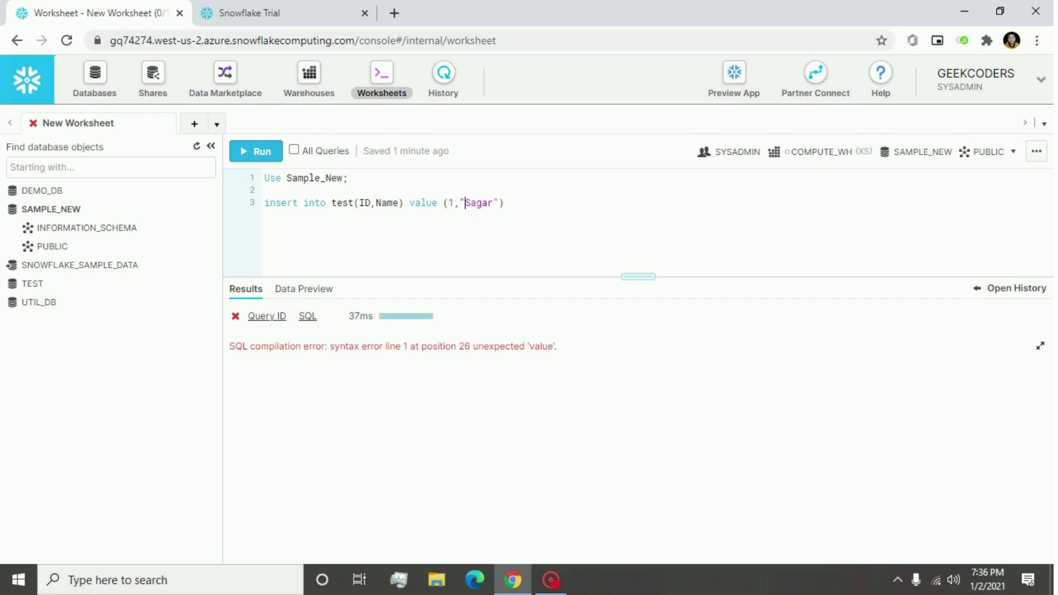
Step: Replace the double quotes around the first name in the insert statement with single quotes and run it
key(BackSpace)
text(')
key(Right)
key(Right)
key(Right)
key(Right)
key(Right)
key(Right)
key(BackSpace)
text(')
key(Right)
click(255, 151)
Step: Check the insert query's SQL text, change value to values in the worksheet statement, and run it
click(290, 288)
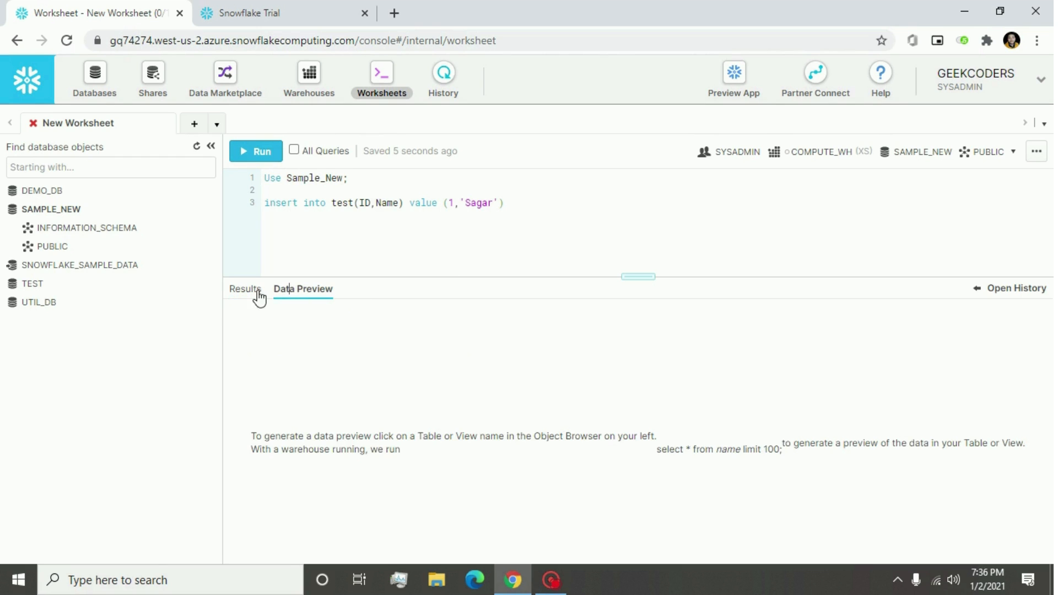
click(250, 291)
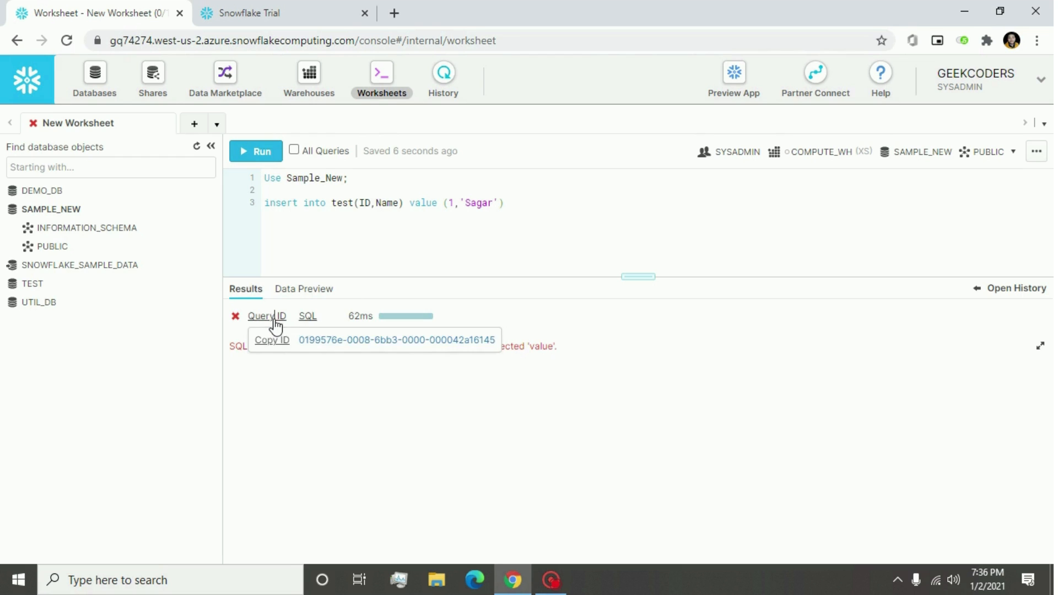
click(307, 316)
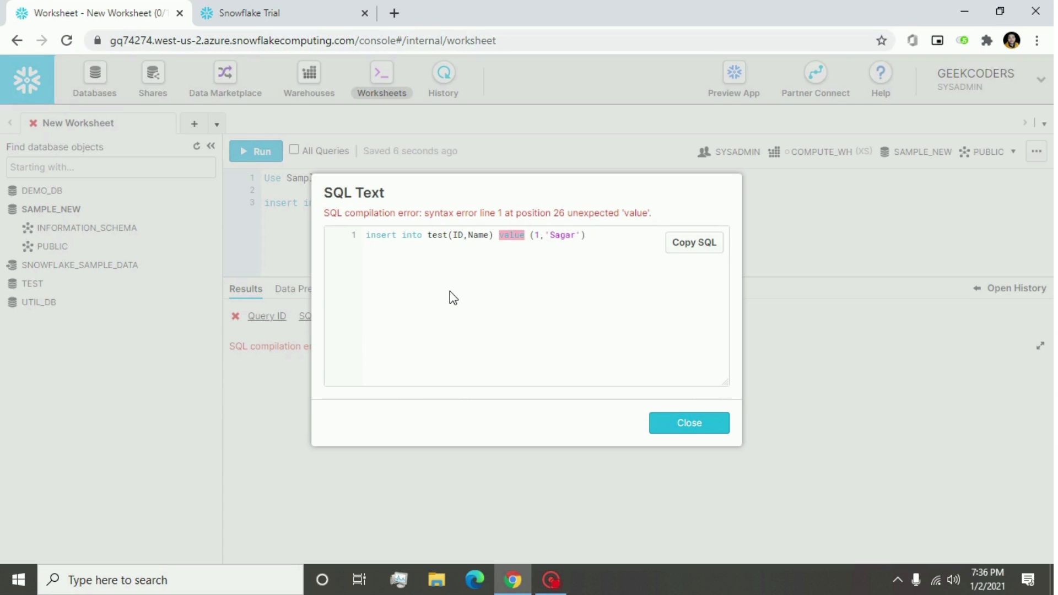
click(765, 295)
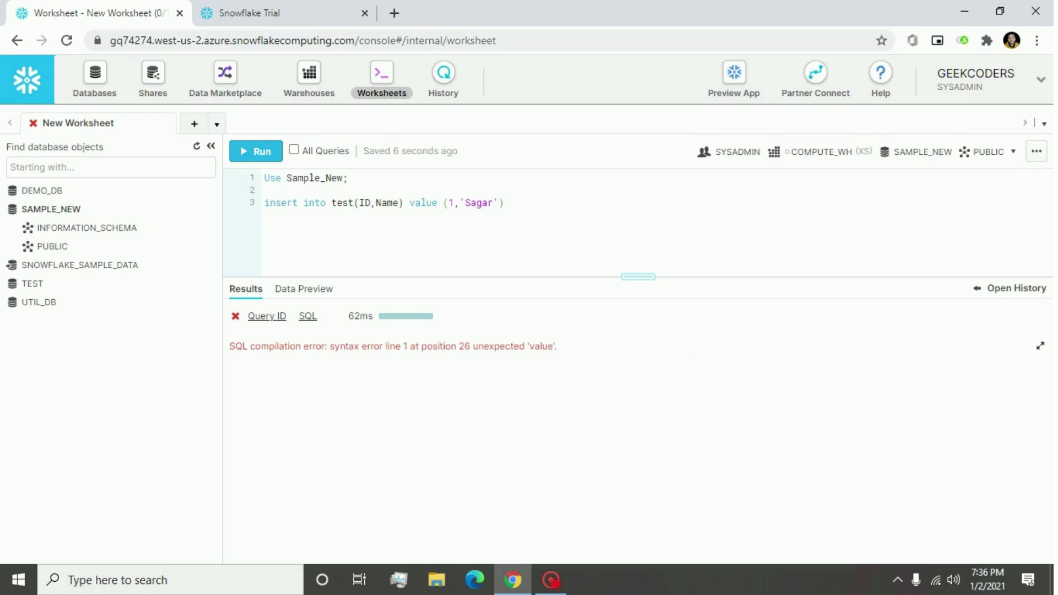
text(s)
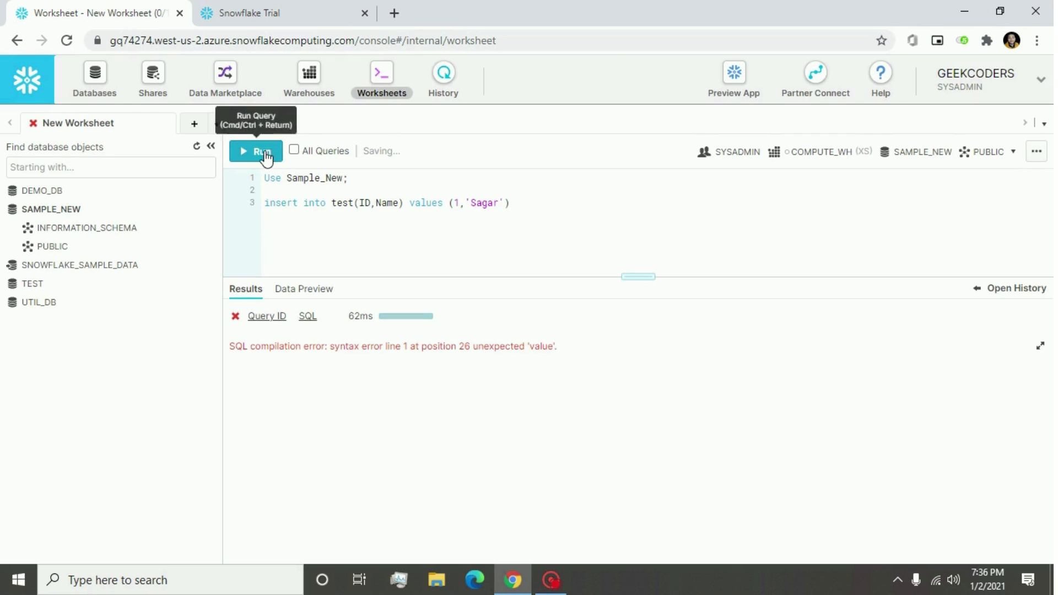
click(245, 151)
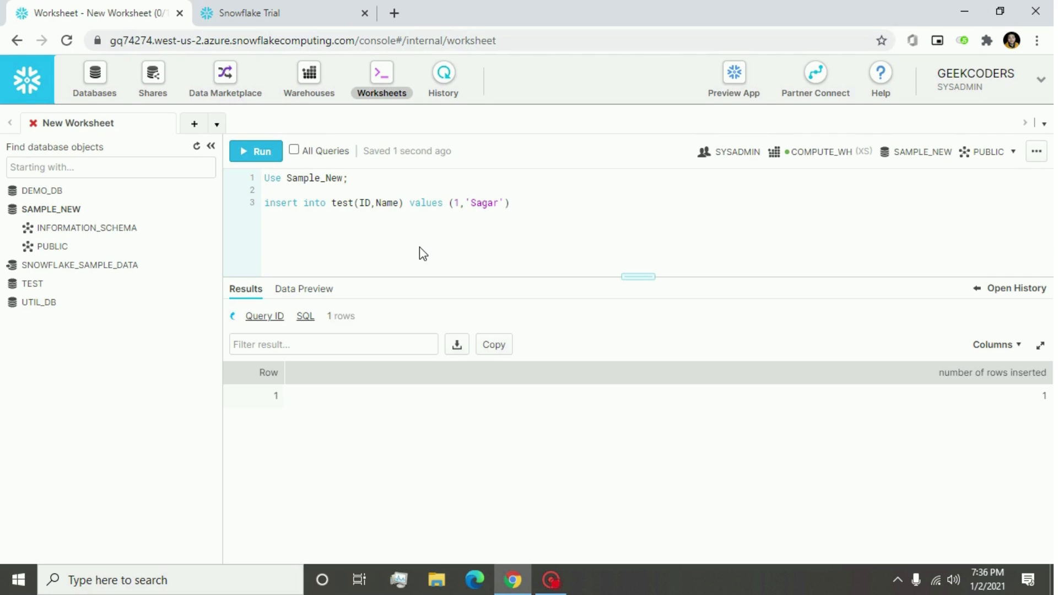
Step: Add the query "select * from test;" on line 5, below the insert statement
drag(270, 203, 526, 209)
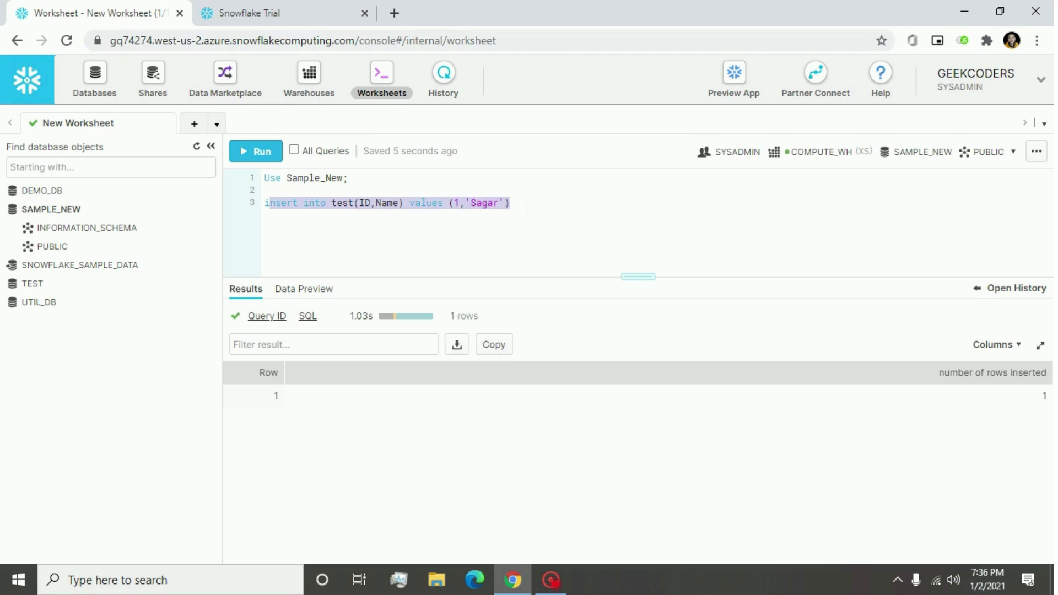
click(526, 209)
key(Return)
key(Return)
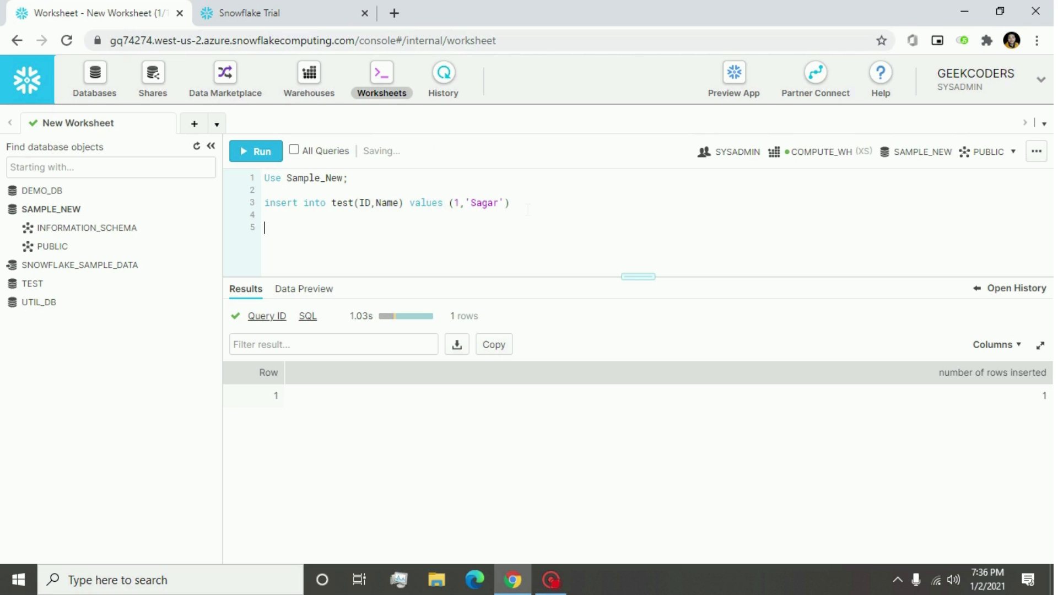
text(select * from)
double_click(343, 202)
click(348, 227)
text(test;)
Step: Comment out the insert statement on line 3 and run the select query on the test table
drag(511, 202, 264, 204)
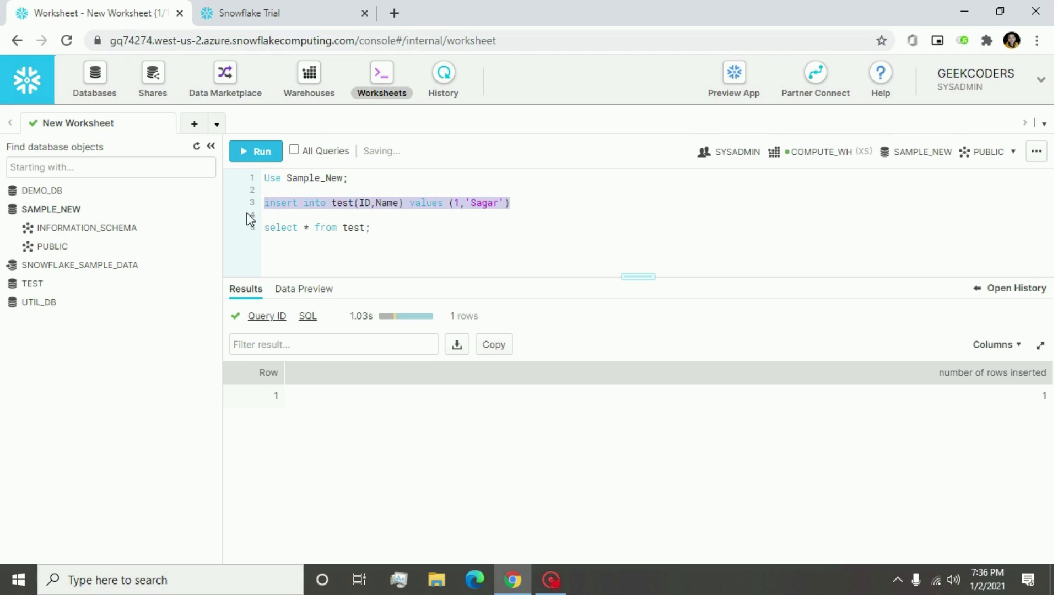
key(ctrl+slash)
click(249, 157)
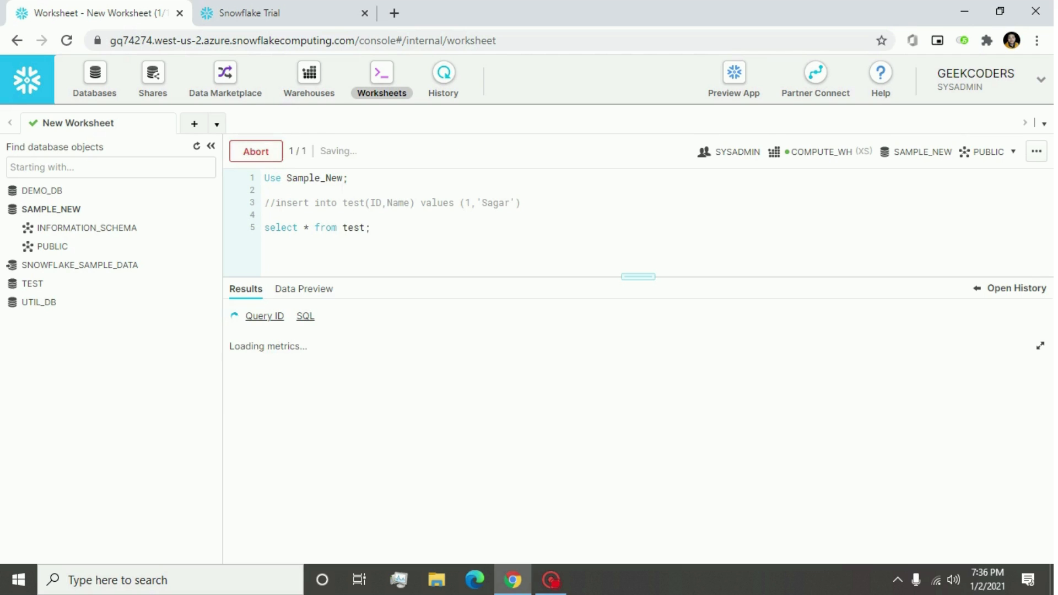